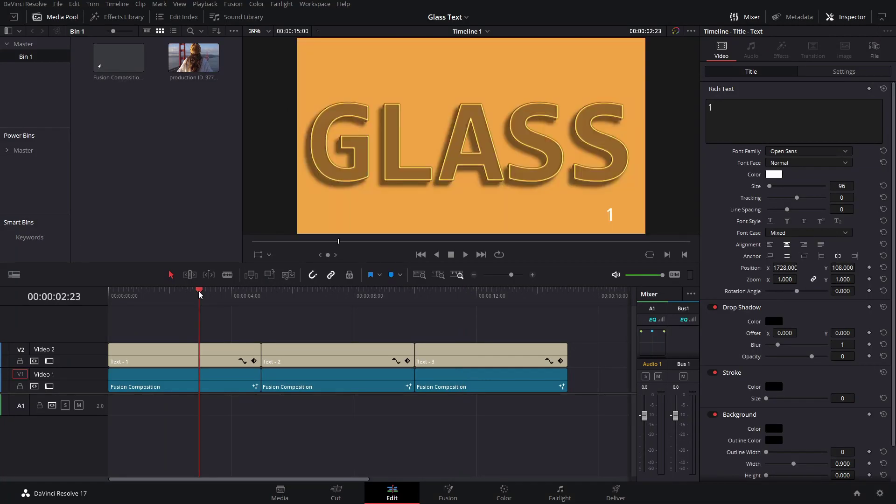
Preview the three GLASS text samples along the timeline
left_click_drag(199, 294, 482, 319)
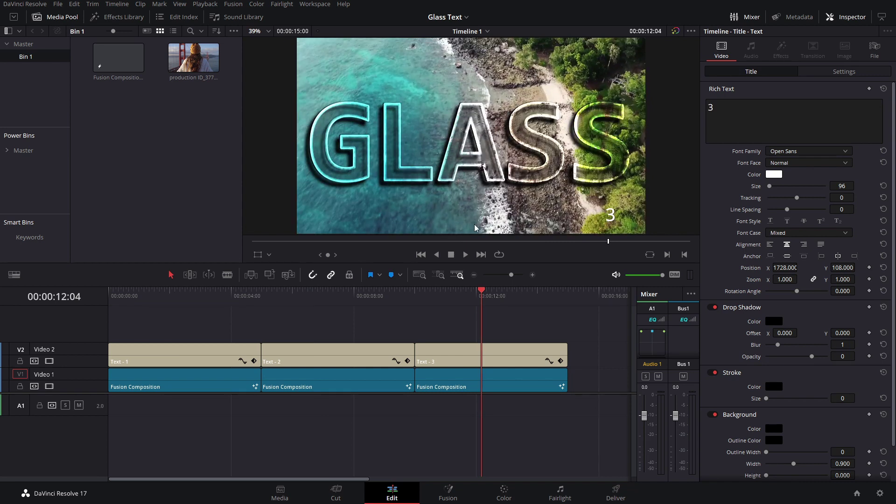
left_click_drag(481, 314, 223, 297)
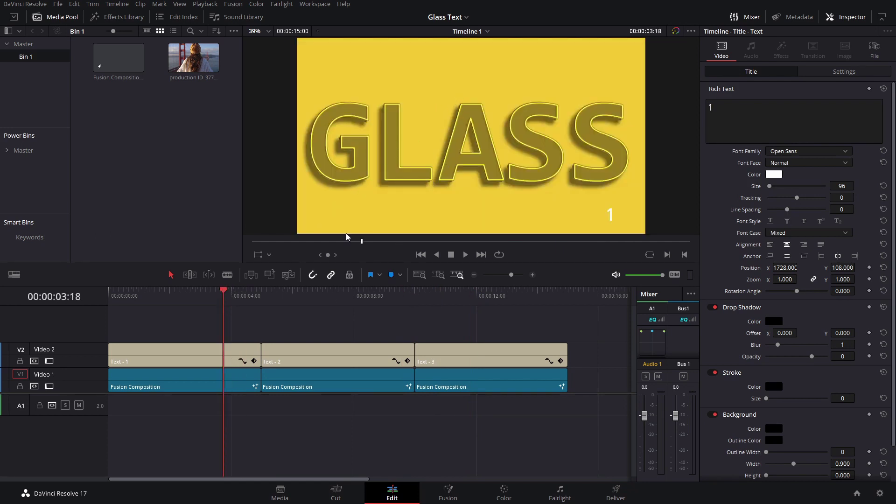
left_click(338, 307)
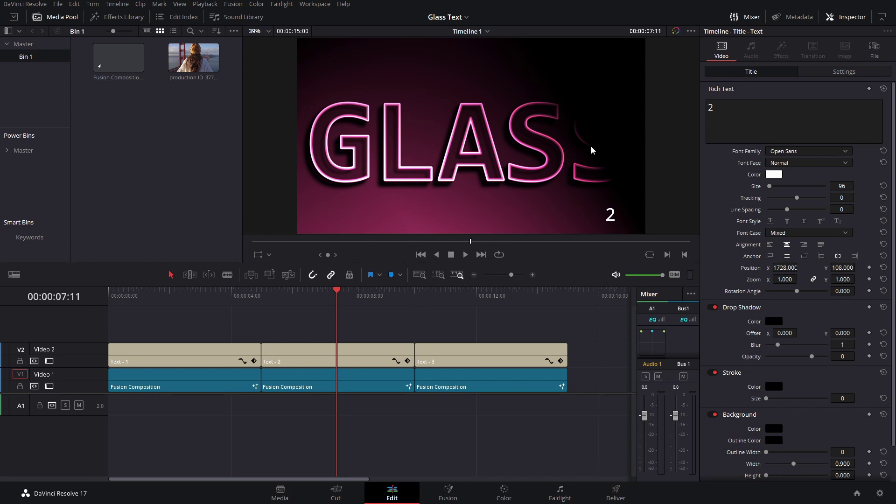
left_click(492, 303)
Create a new 5-second, 24 fps Fusion composition clip named Fusion Composition 2 in Bin 1 and open it in Fusion
right_click(169, 176)
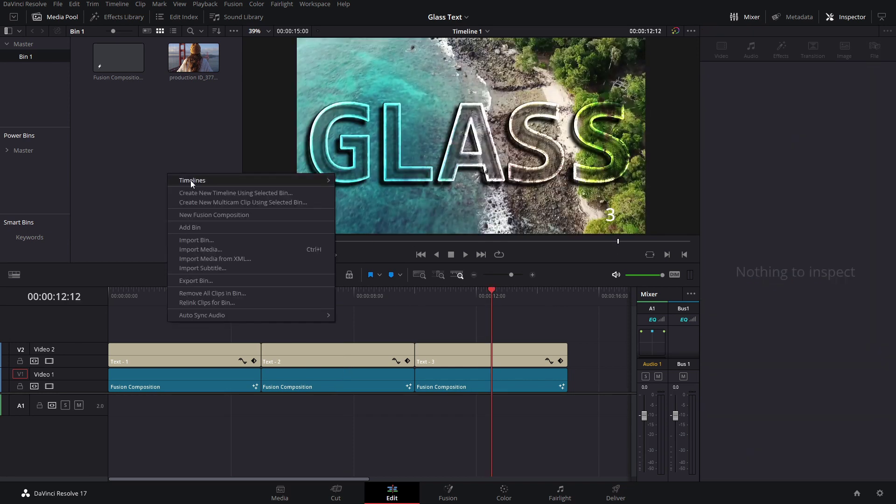
mouse_move(190, 180)
left_click(210, 215)
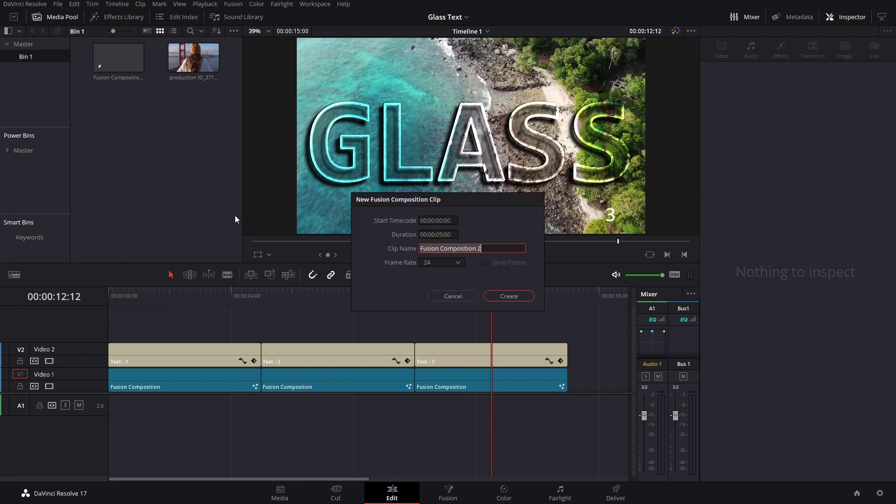
left_click(508, 296)
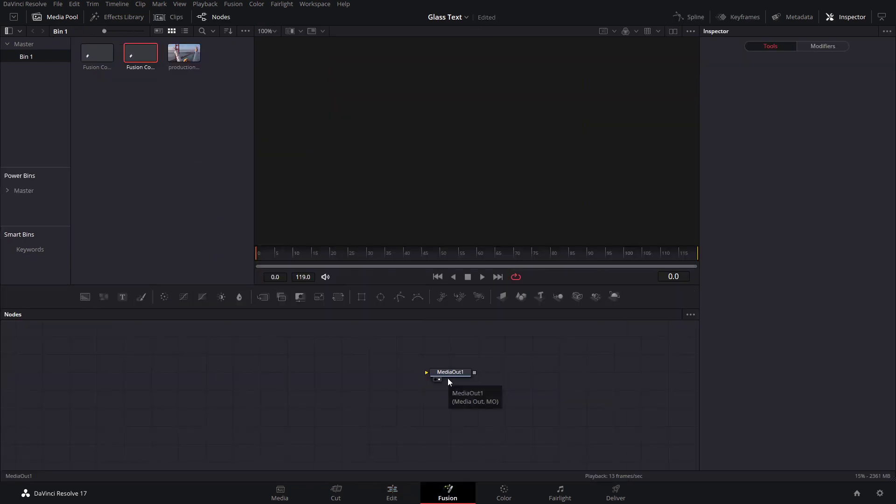
Add a Background node and connect its output to MediaOut1
left_click(85, 297)
mouse_move(259, 407)
left_mouse_down()
mouse_move(261, 387)
mouse_move(282, 377)
mouse_move(427, 373)
left_mouse_up()
Try a cyan colour on the Background1 node and return it to black
left_click(801, 158)
left_click(483, 169)
left_click_drag(482, 169, 480, 167)
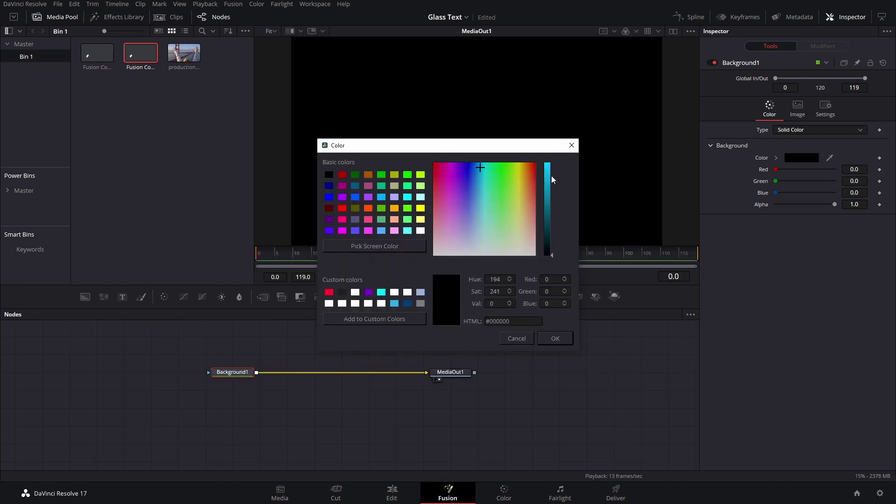
left_click_drag(552, 255, 551, 172)
left_click(554, 339)
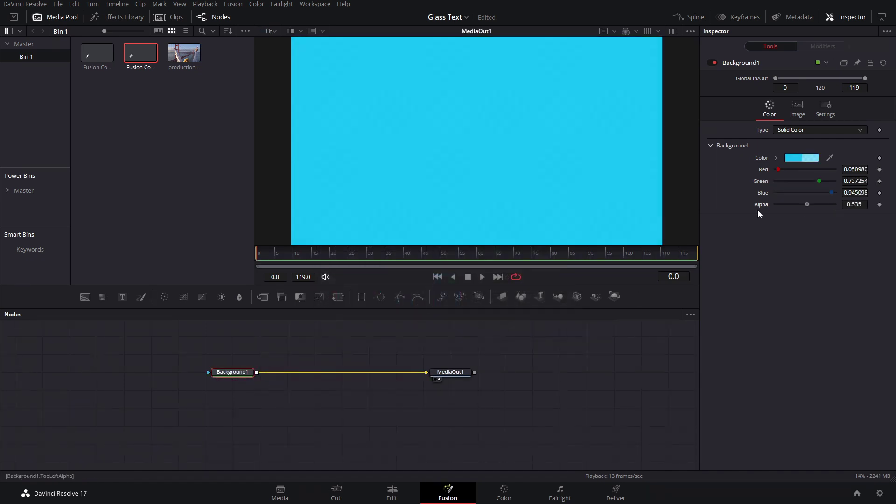
left_click(812, 158)
left_click_drag(528, 191, 558, 280)
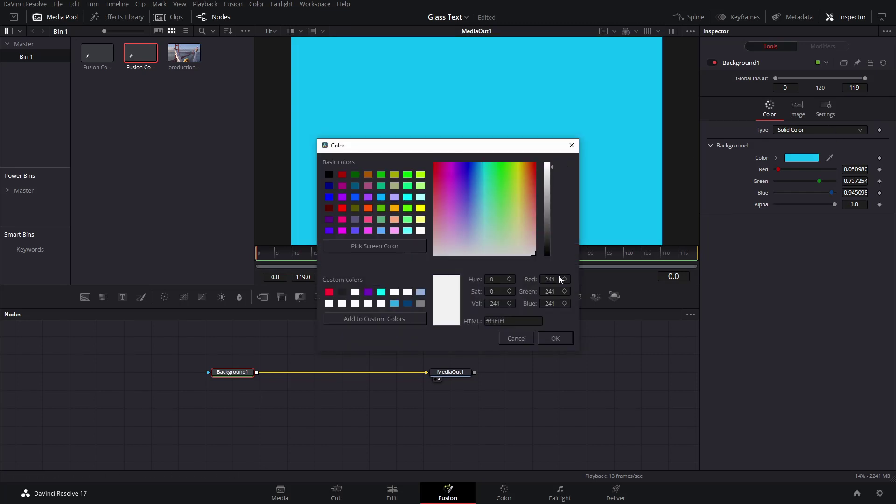
left_click(550, 251)
left_click(561, 336)
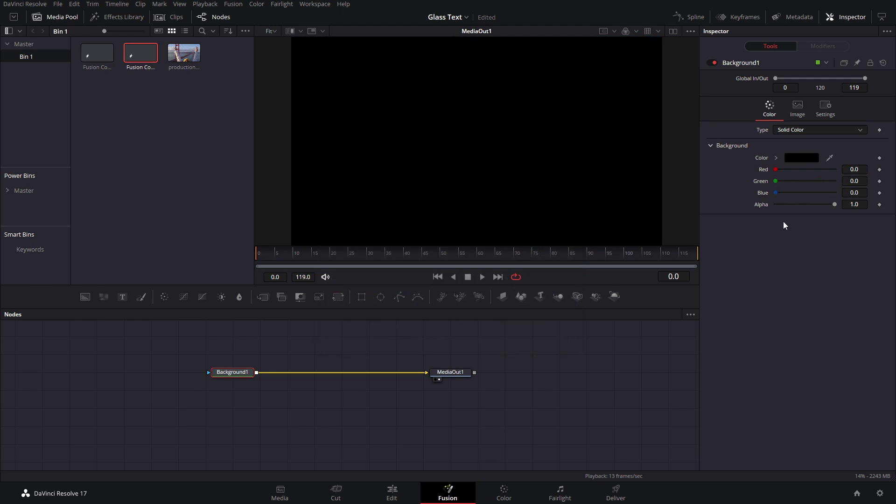
Set the background's alpha to 0 and space Background1 well apart from MediaOut1 in the node graph
scroll(495, 171, "down", 1)
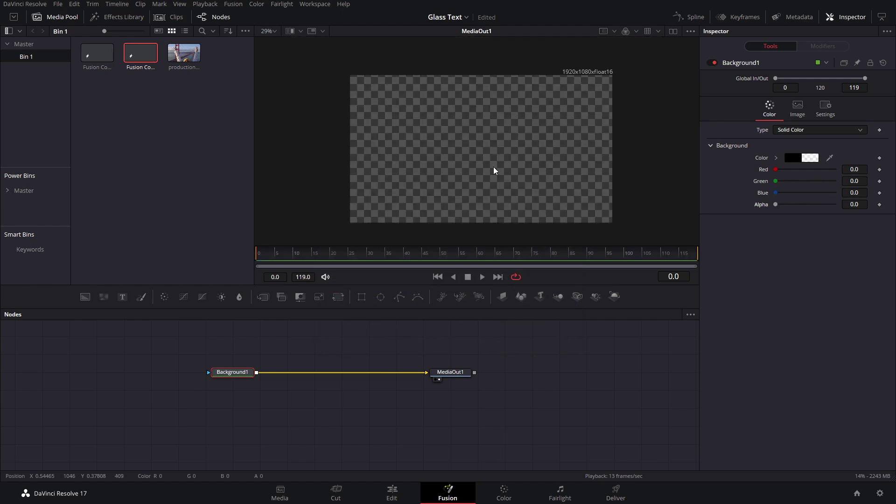
left_click_drag(286, 378, 102, 421)
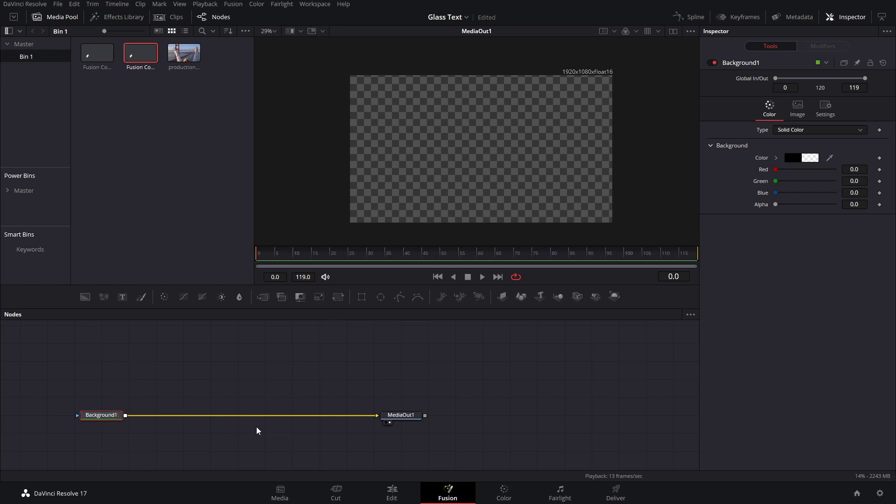
Add a Text+ node merged over the background and arrange the nodes with room around the merge
key("shift+space")
type("wav")
key("BackSpace")
key("BackSpace")
key("BackSpace")
type("text")
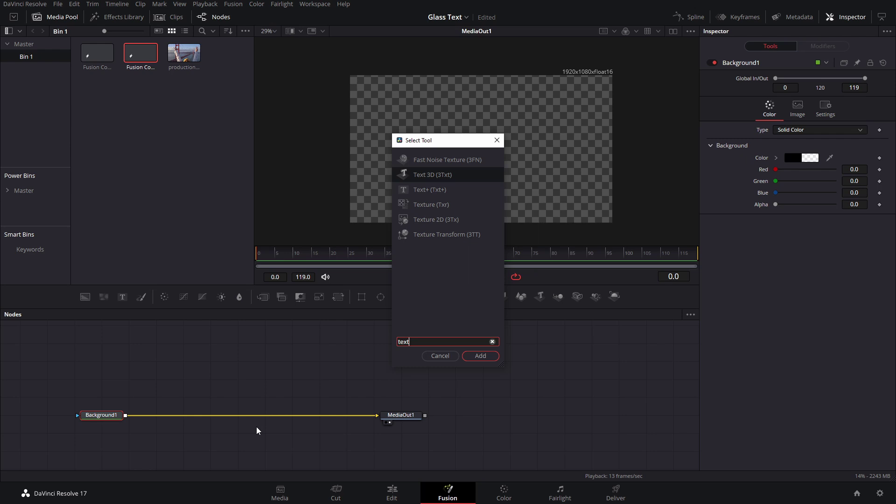
key("Return")
left_click_drag(73, 432, 280, 359)
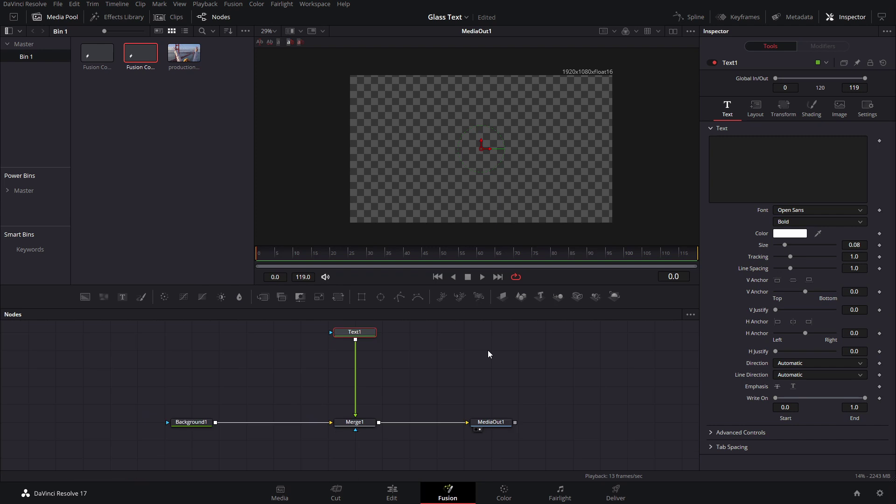
Enter FREE as the text and merge the production video clip from the bin over the background
left_click(753, 170)
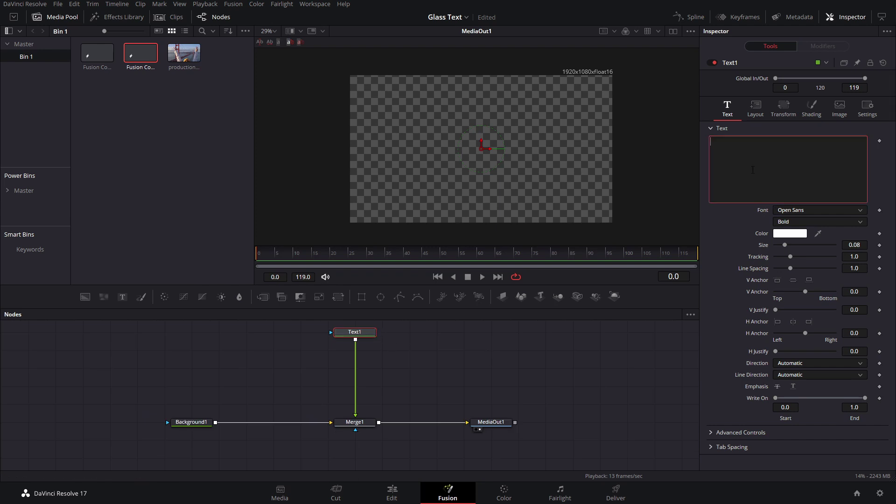
type("FREE")
left_click_drag(184, 54, 214, 423)
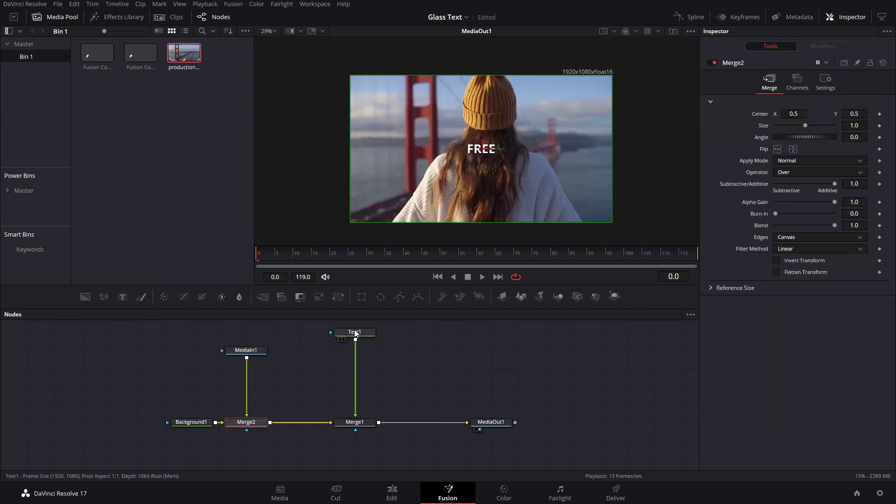
Set the FREE text's size to 0.7 and disconnect MediaIn1 from Merge2
left_click(355, 332)
left_click_drag(784, 245, 836, 245)
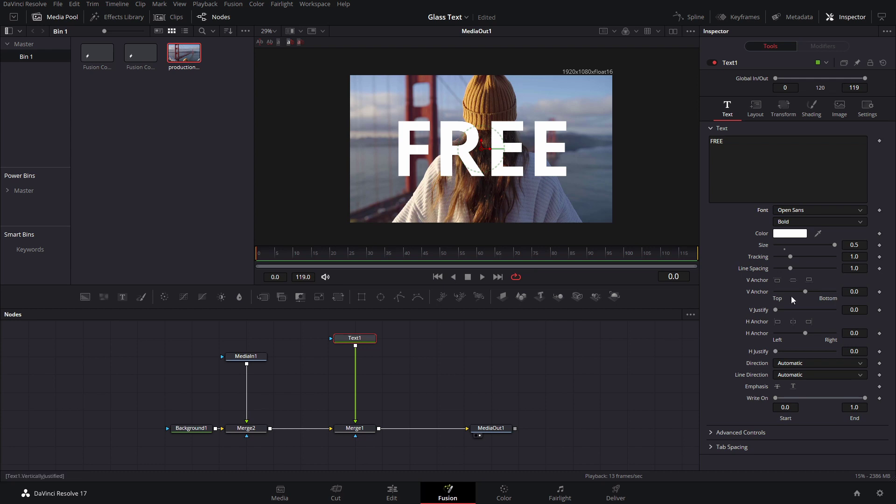
left_click(852, 245)
type("0.7")
key("Tab")
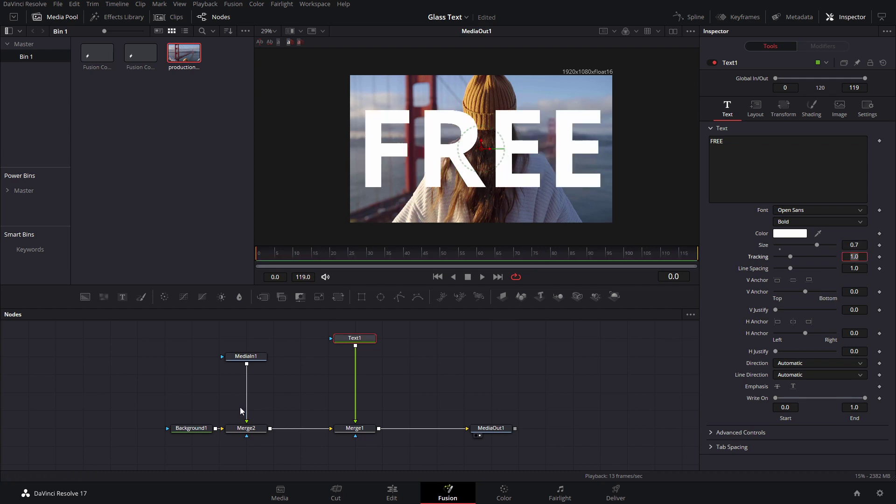
left_click_drag(239, 416, 214, 402)
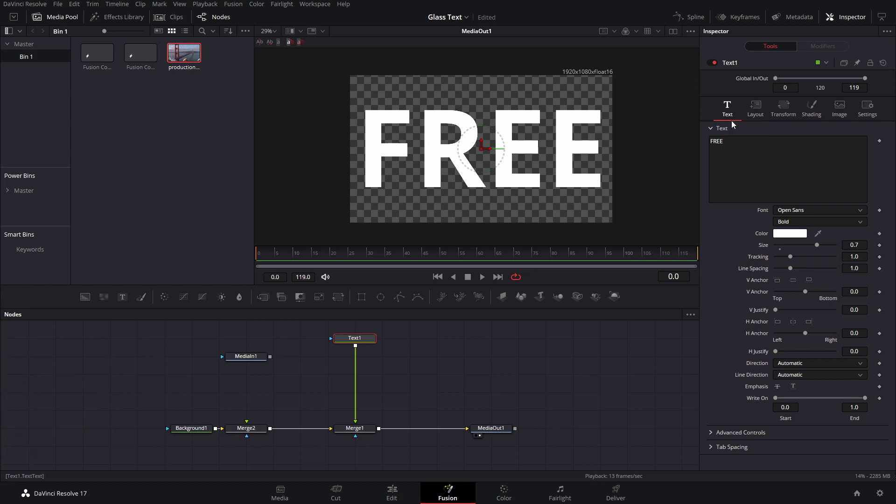
Set the text's shading element 1 to an opacity of 0.28 with Transparent blending
left_click(807, 108)
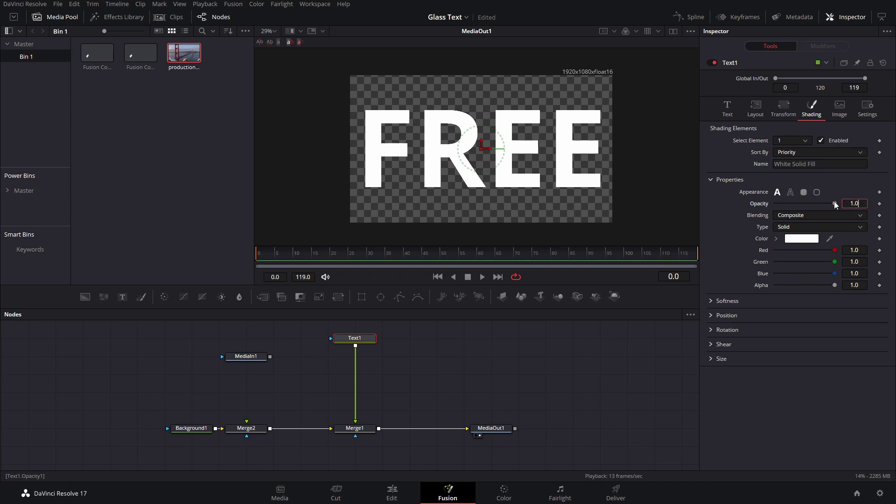
left_click_drag(835, 204, 804, 204)
double_click(854, 204)
type(".28")
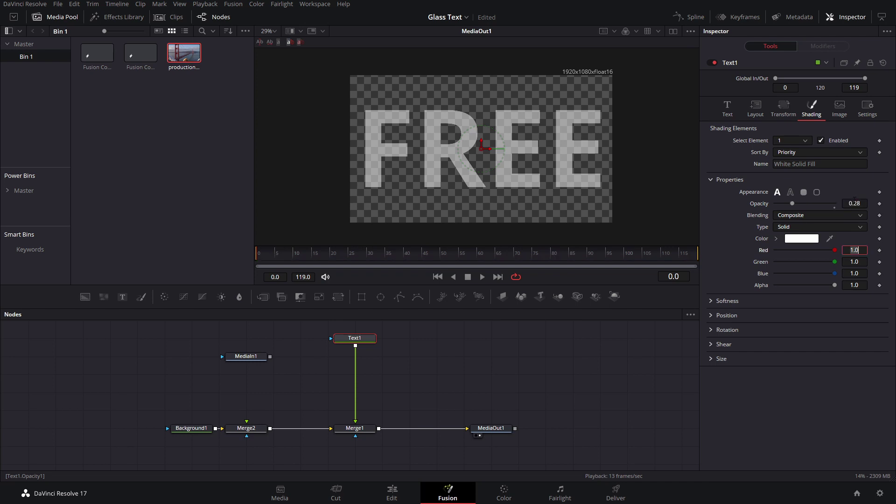
key("Tab")
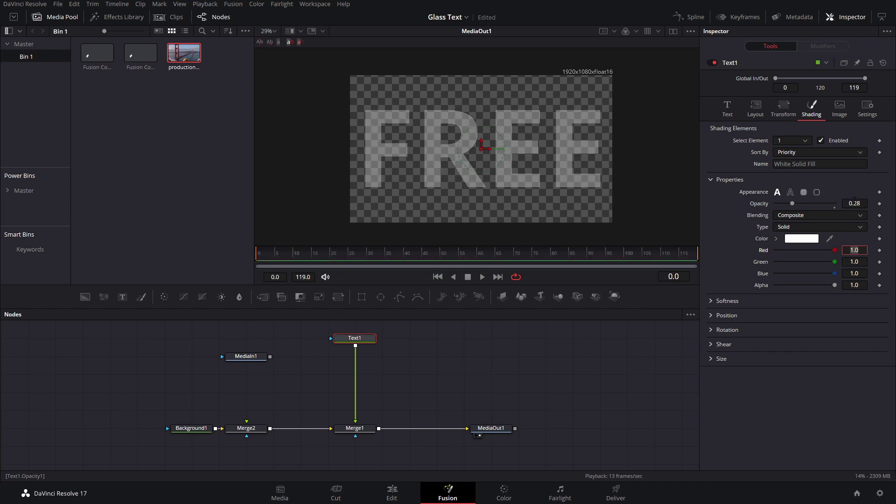
left_click(793, 217)
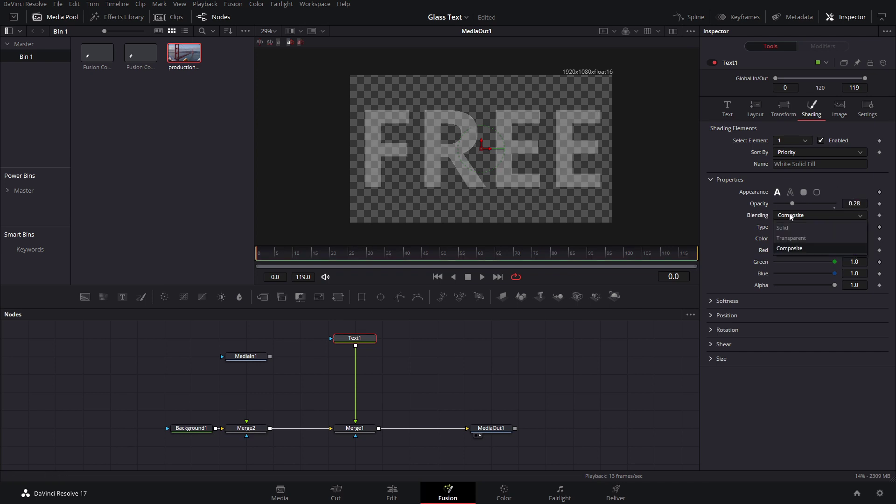
left_click(803, 239)
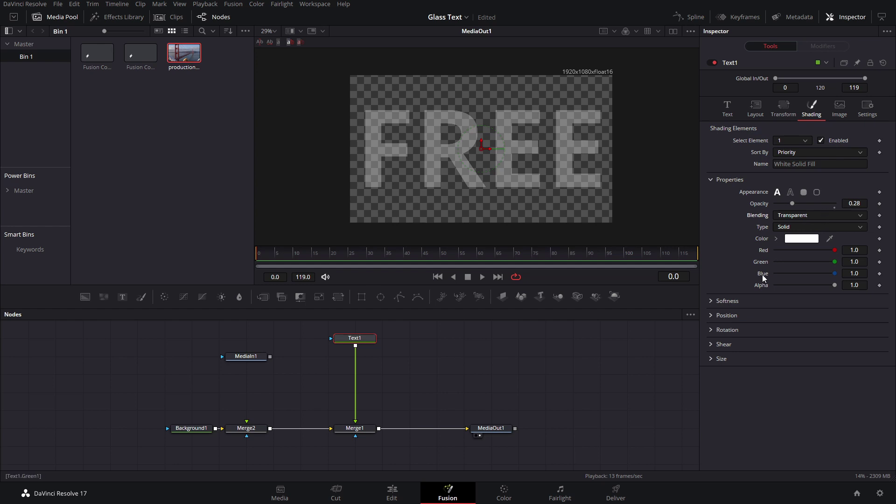
Set shading element 1's softness X to 0.6 and glow to 0.5, with softness applied to the white fill colour
left_click(710, 301)
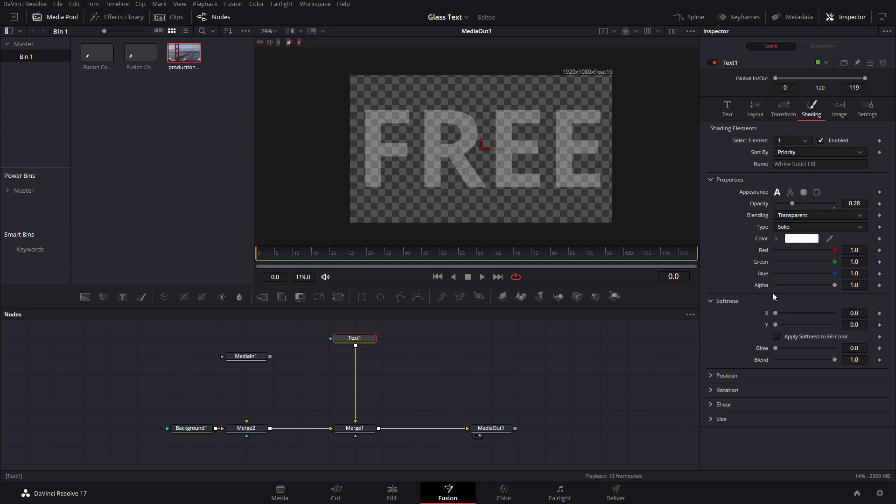
left_click(799, 239)
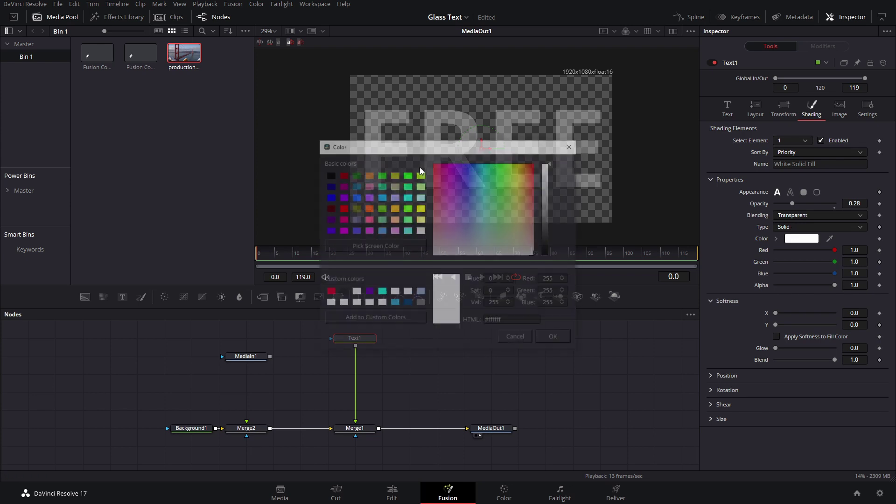
left_click(566, 338)
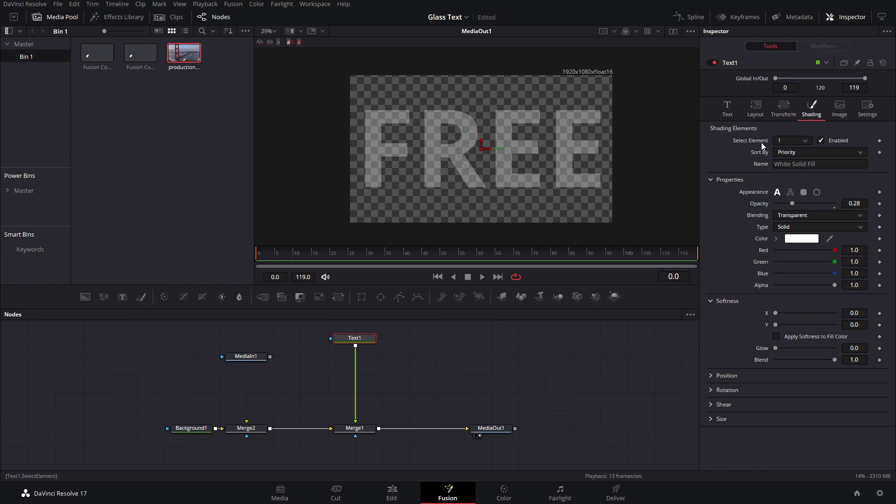
left_click(855, 314)
type("0.6")
key("Tab")
left_click(857, 348)
left_click(779, 338)
left_click(861, 348)
type("0.5")
key("Return")
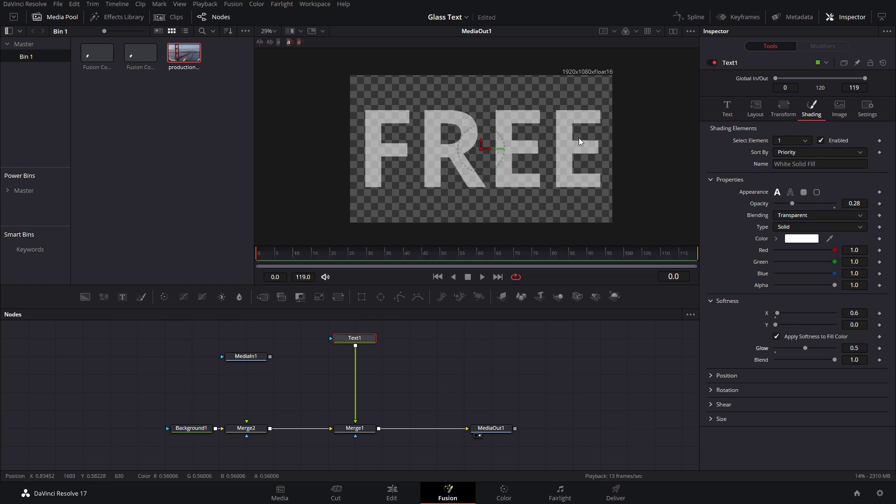
Enable shading element 2 as an outline and colour it white
left_click(797, 142)
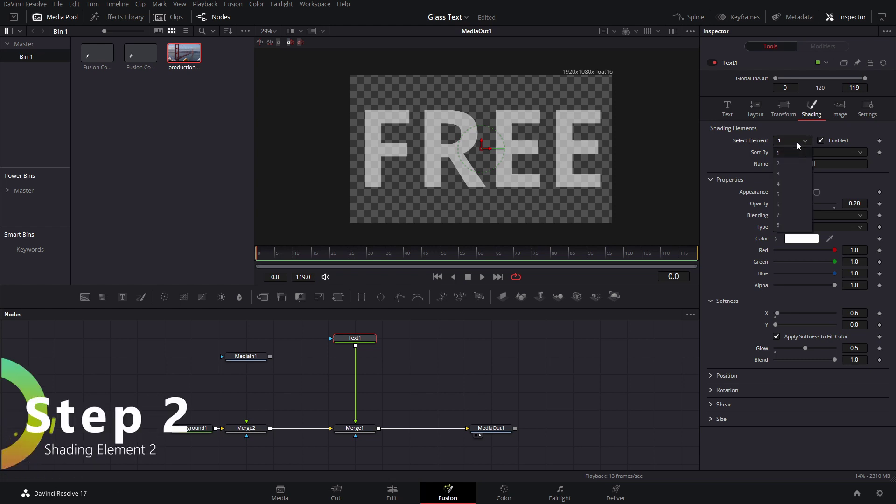
left_click(788, 165)
left_click(820, 141)
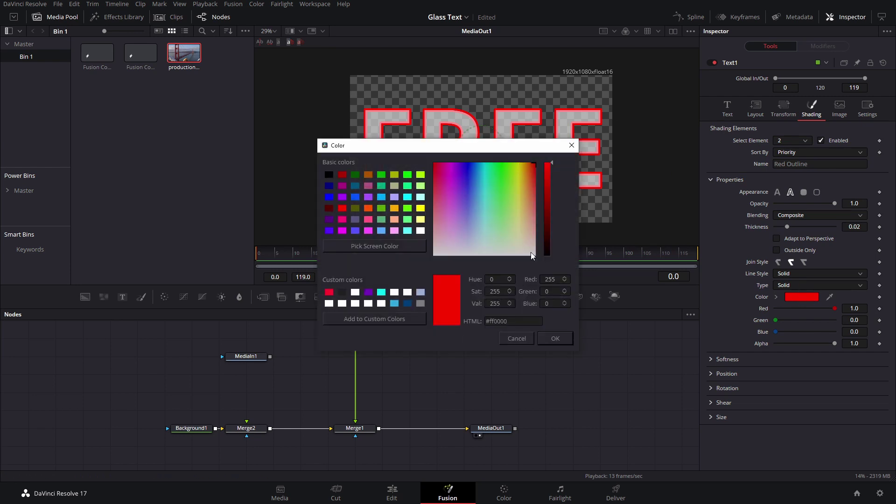
left_click_drag(531, 252, 561, 281)
left_click(555, 339)
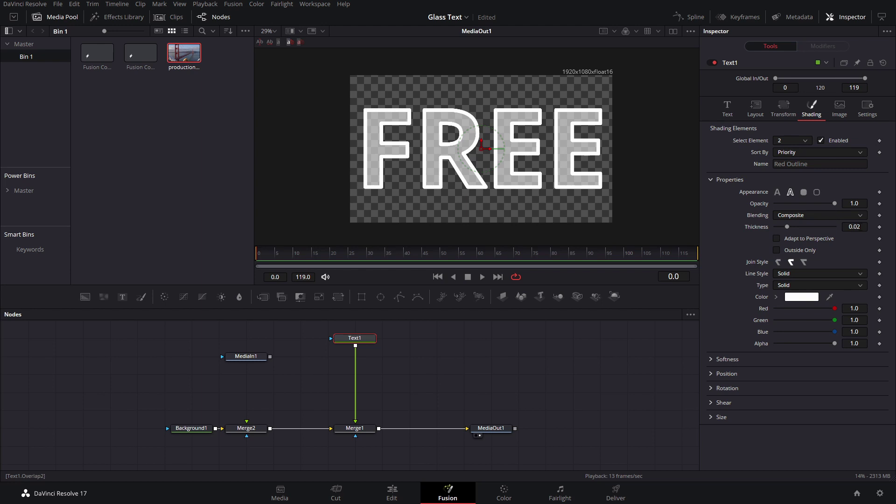
Try an outline thickness of 0.013 on shading element 2 and undo it
left_click(854, 227)
type("0.013")
key("Return")
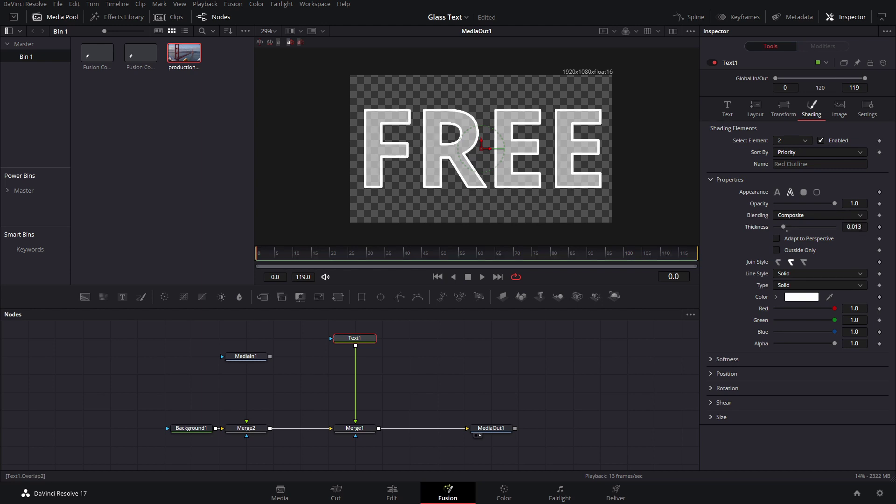
key("ctrl+z")
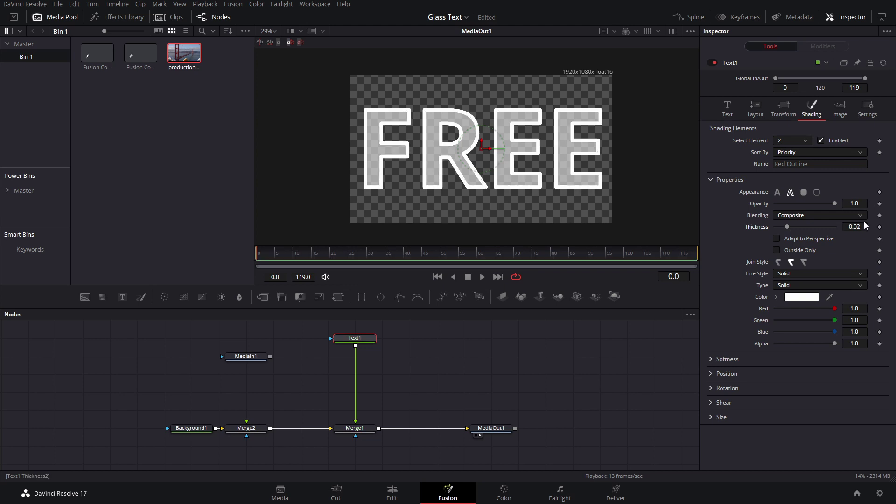
Set the softness of the text's shading element 2 to 1.1 on X and 0.6 on Y
left_click(712, 359)
left_click(862, 370)
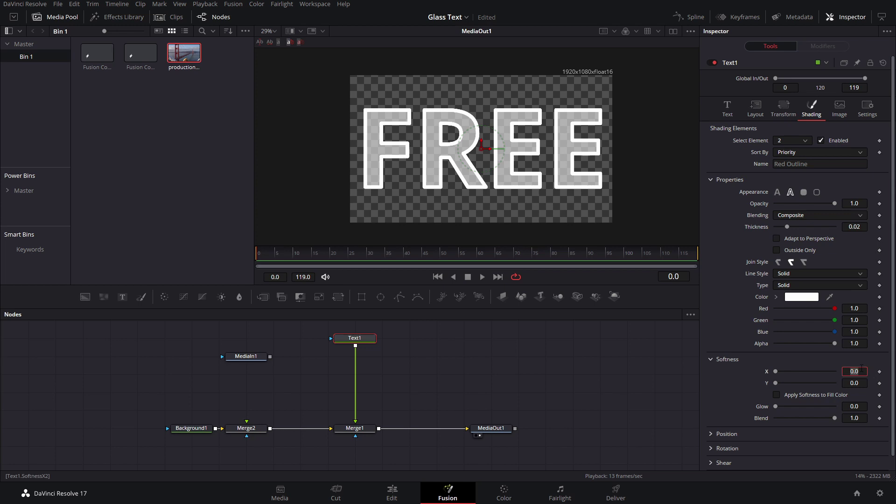
type("1.1")
left_click(857, 383)
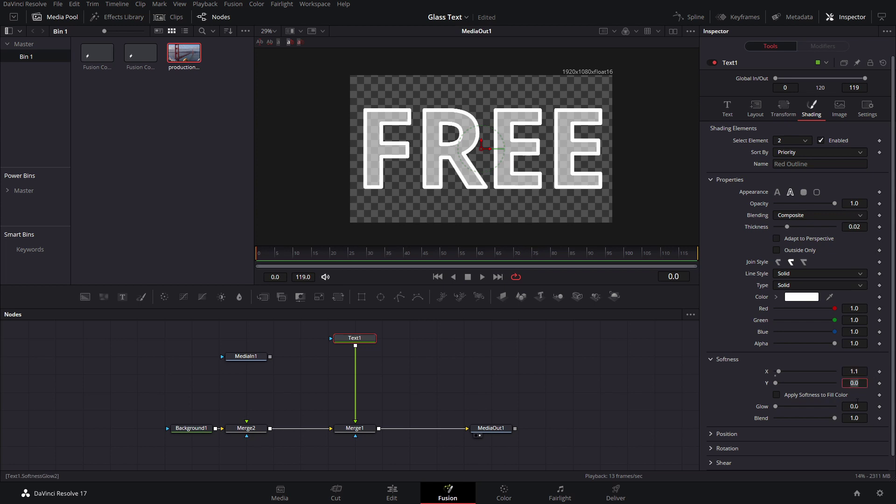
type("0.5")
key("Tab")
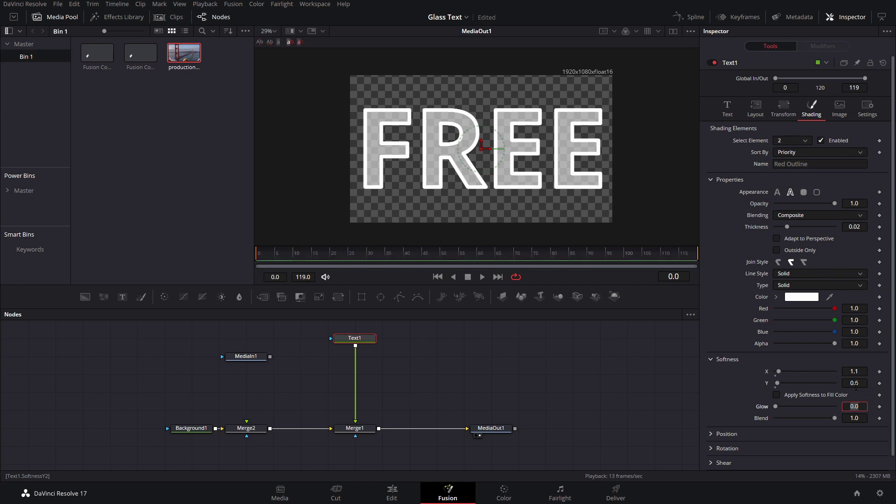
Apply shading element 2's softness to the fill colour and set its glow to 0.48
left_click(777, 396)
left_click(854, 406)
type("0.48")
key("Tab")
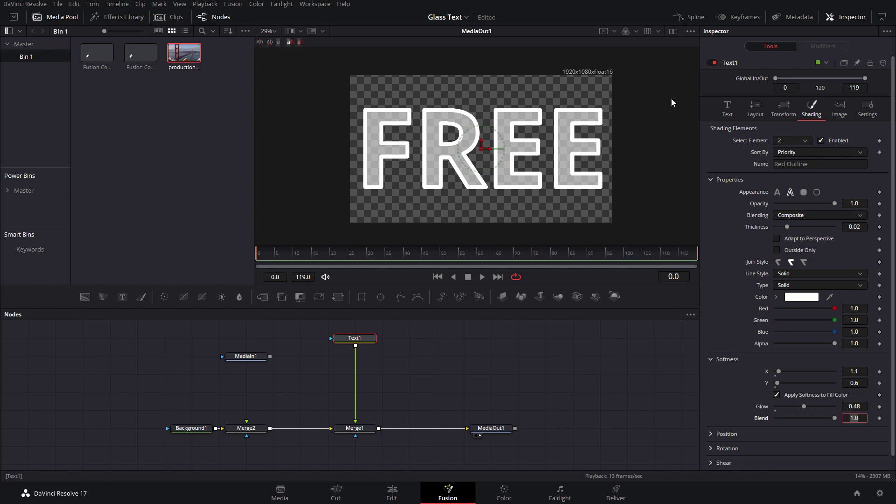
Add a Blur node directly after the Text1 node
left_click(370, 341)
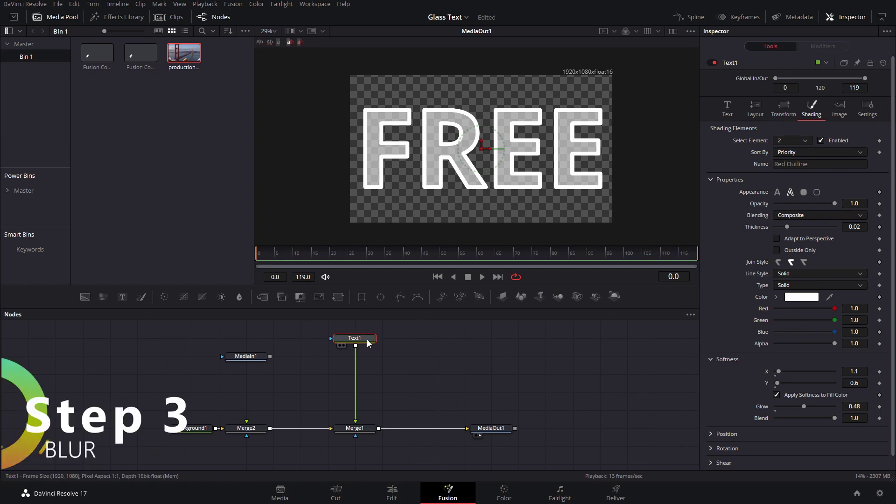
key("shift+space")
type("text")
key("BackSpace")
key("BackSpace")
key("BackSpace")
key("BackSpace")
type("blur")
key("Return")
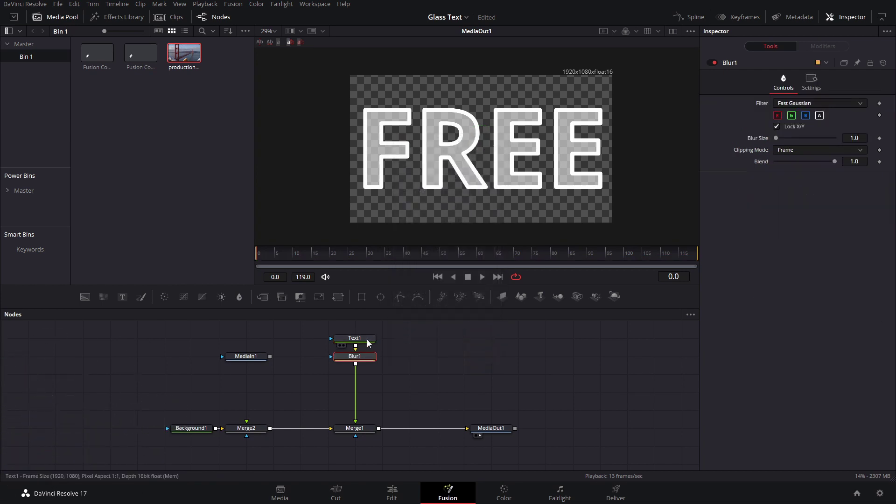
Keep the blur's filter at Fast Gaussian and set the blur size to 1.6
left_click(809, 102)
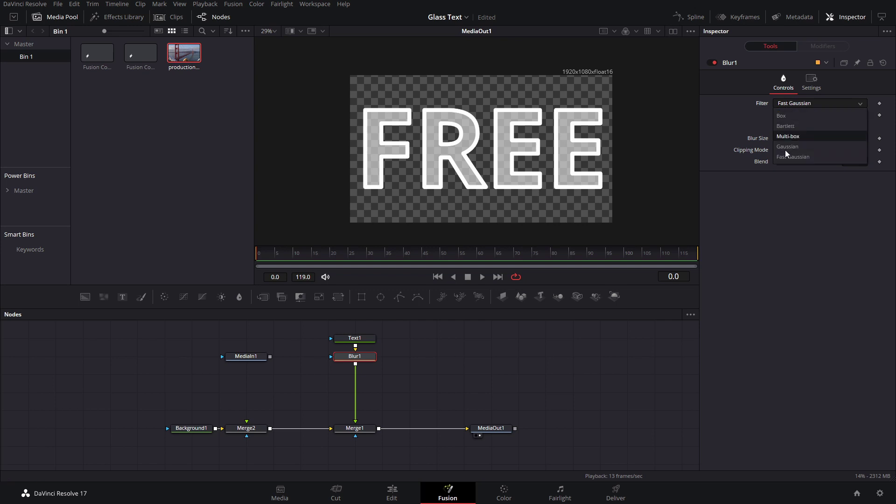
left_click(799, 168)
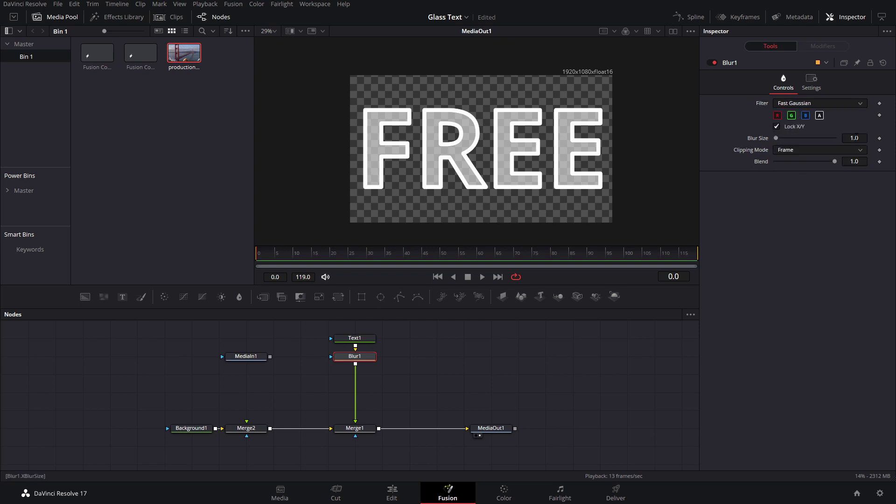
left_click(857, 138)
type("1.6")
key("Return")
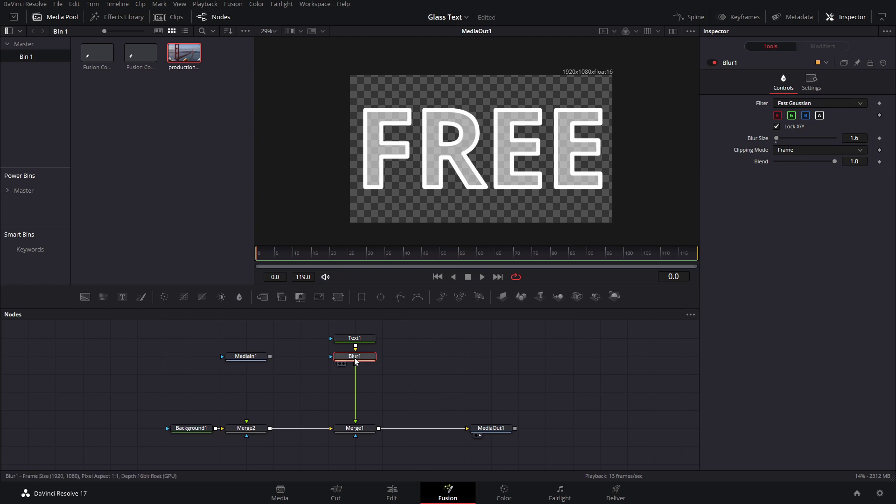
Add an Emboss node directly after the Blur1 node
key("shift+space")
type("BLUR")
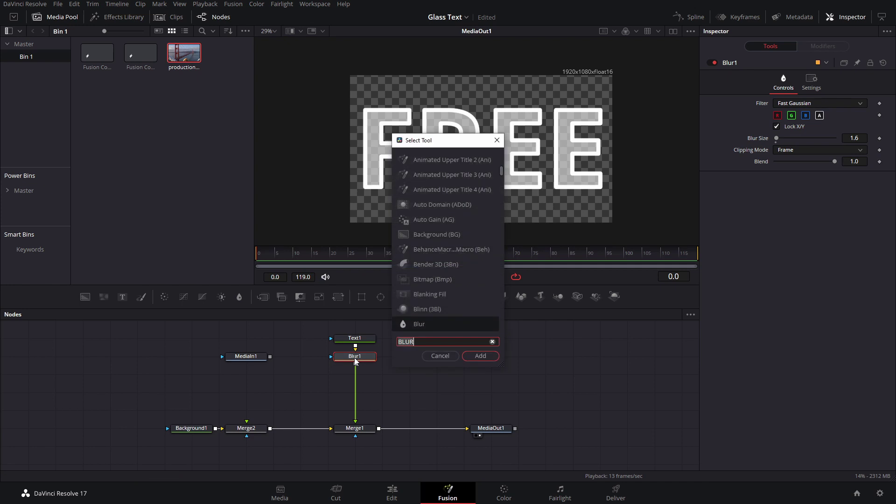
key("BackSpace")
key("BackSpace")
key("BackSpace")
key("BackSpace")
type("EMB")
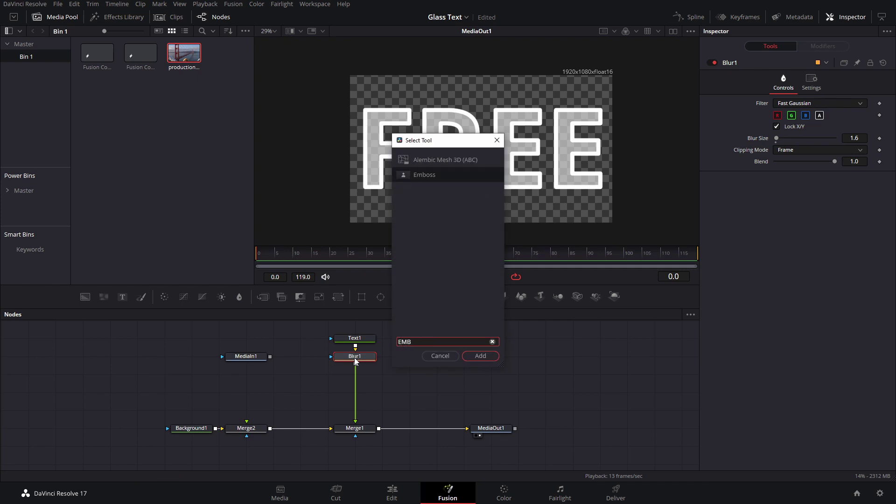
key("Return")
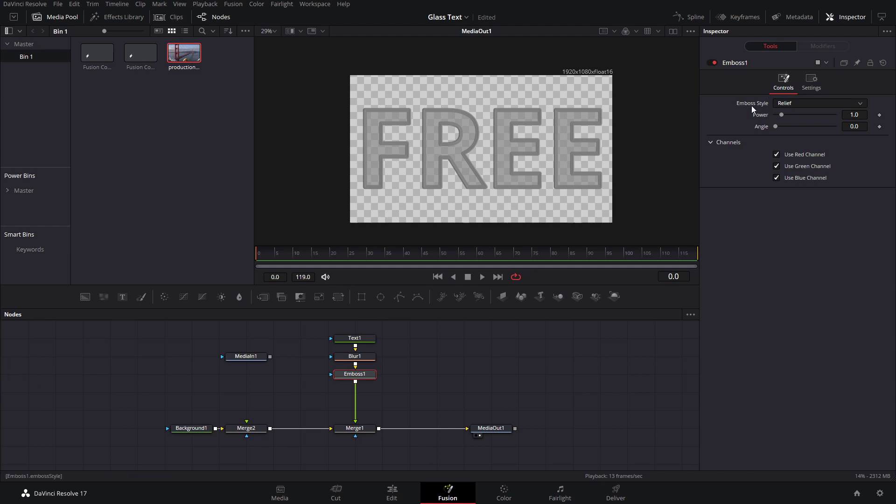
Set the emboss style to Emboss Over with a power of 7.5 and an angle of 8.5
scroll(798, 105, "down", 1)
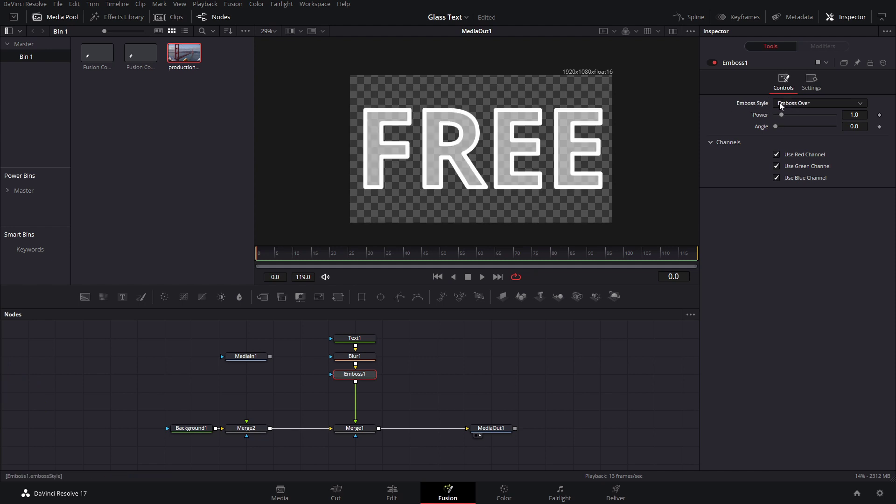
left_click(854, 114)
type("7.5")
key("Tab")
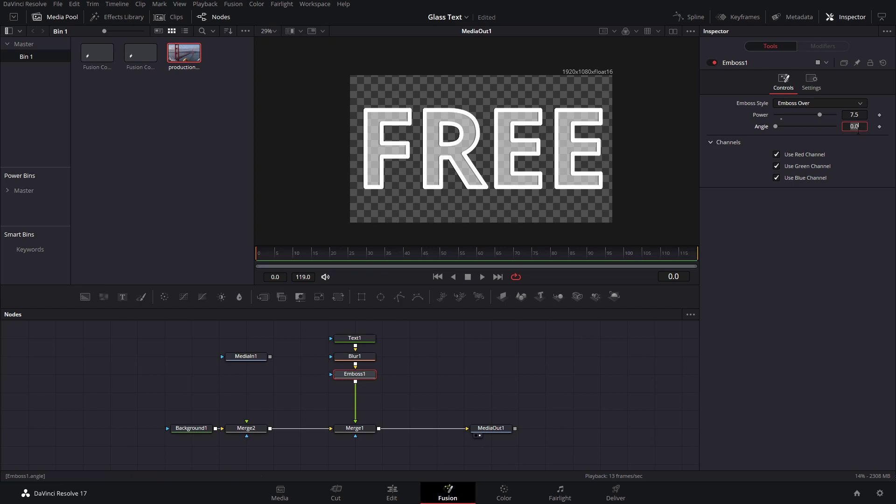
type("8.5")
key("Tab")
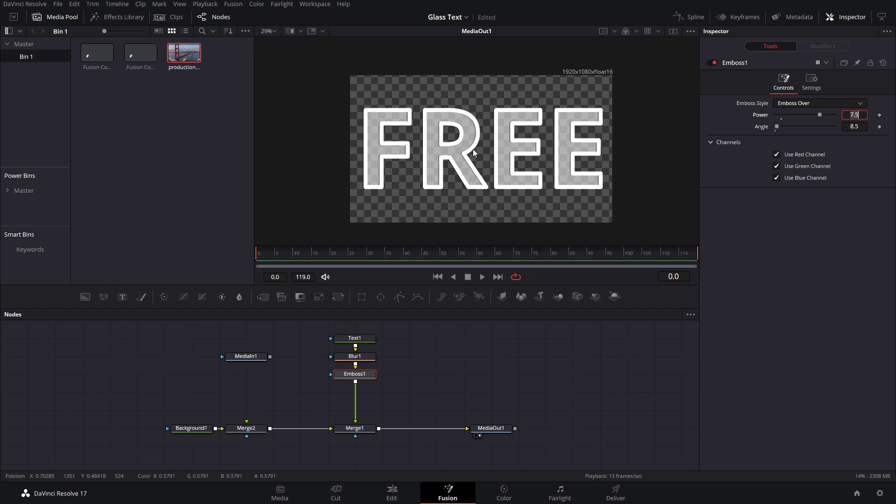
left_click(807, 238)
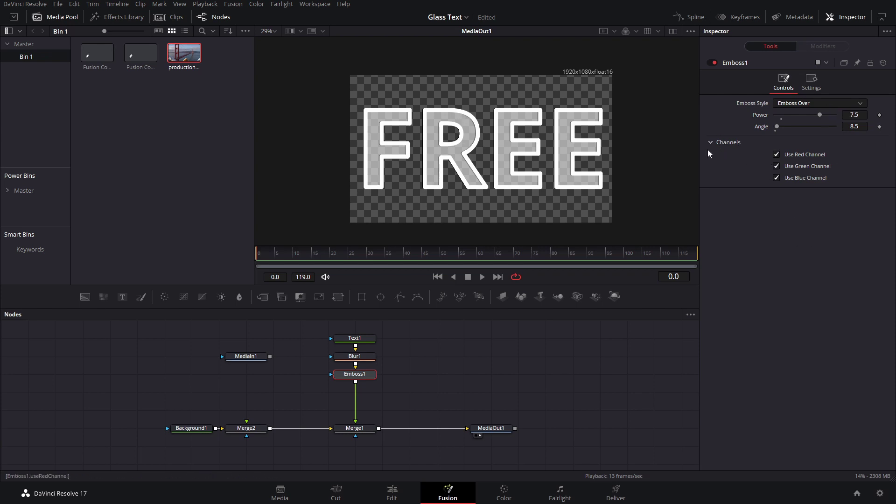
Try the emboss without its red and blue channels, and restore both channels
left_click(777, 155)
left_click(777, 177)
left_click(777, 177)
left_click(777, 156)
Add a Drop Shadow node directly after the Emboss1 node
key("shift+space")
type("EMB")
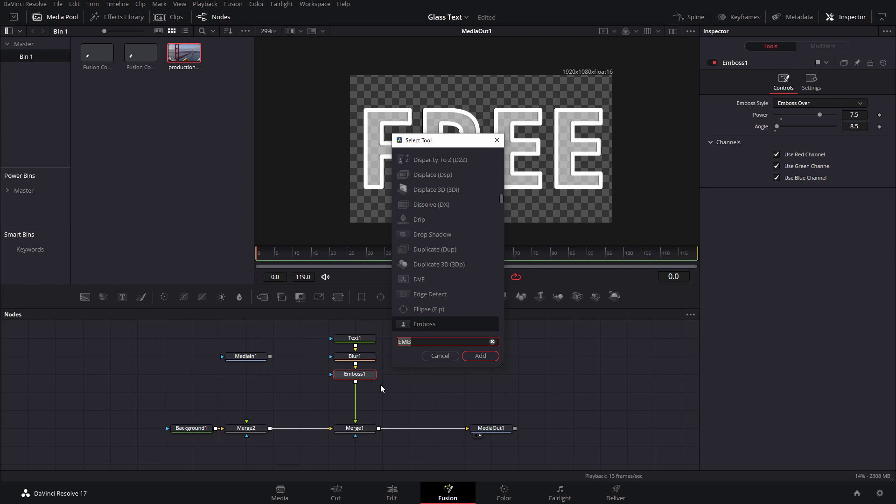
type("DRO")
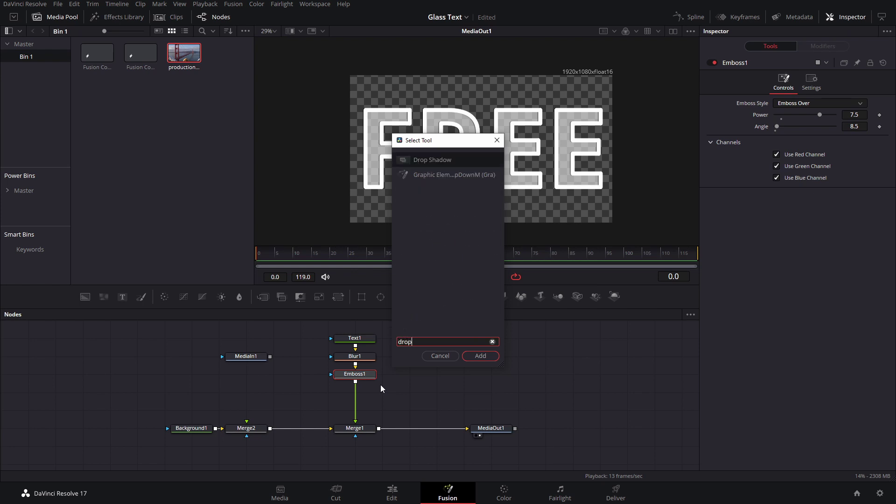
key("Return")
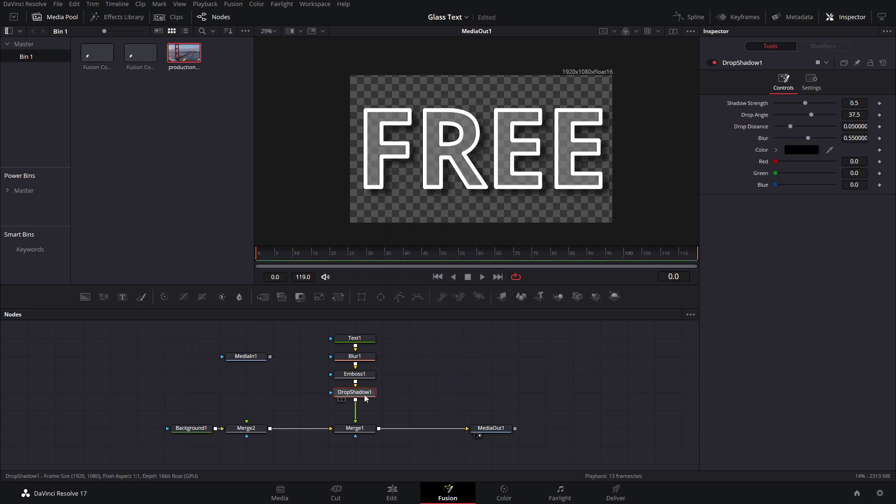
Set the drop shadow's strength to 0.75 and its drop angle to 135
left_click(850, 104)
key("BackSpace")
key("BackSpace")
key("BackSpace")
type(".75")
key("Tab")
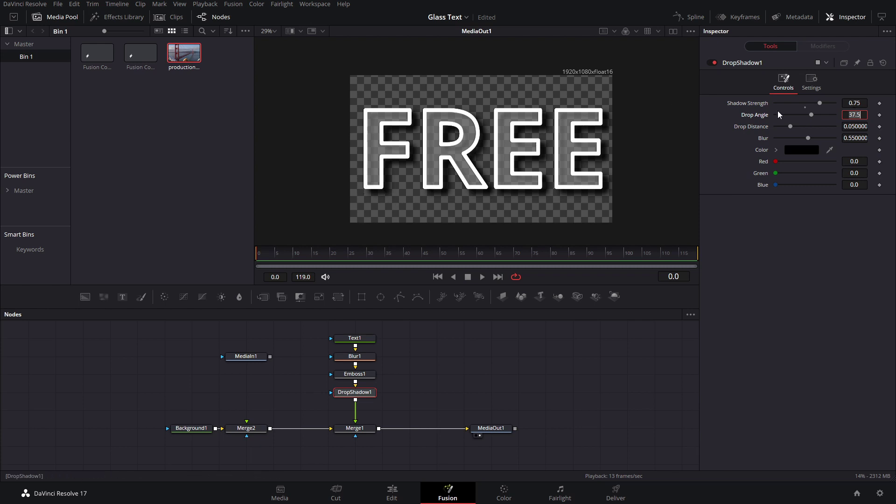
type("135")
key("Tab")
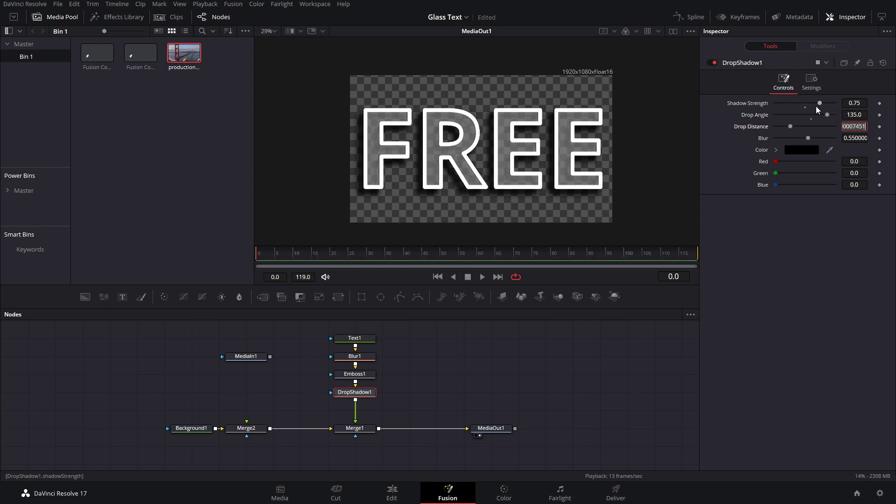
Set the drop shadow's distance to 0.0291 and its blur to 0.4
type("0.0268")
key("Return")
type("0.0275")
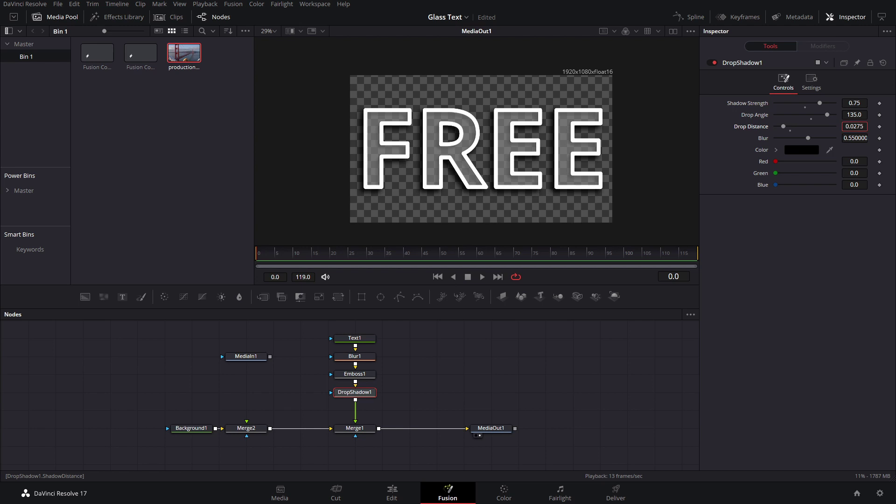
key("BackSpace")
key("BackSpace")
type("81")
key("Tab")
type("0.4")
key("Return")
scroll(492, 182, "up", 3)
scroll(433, 180, "down", 2)
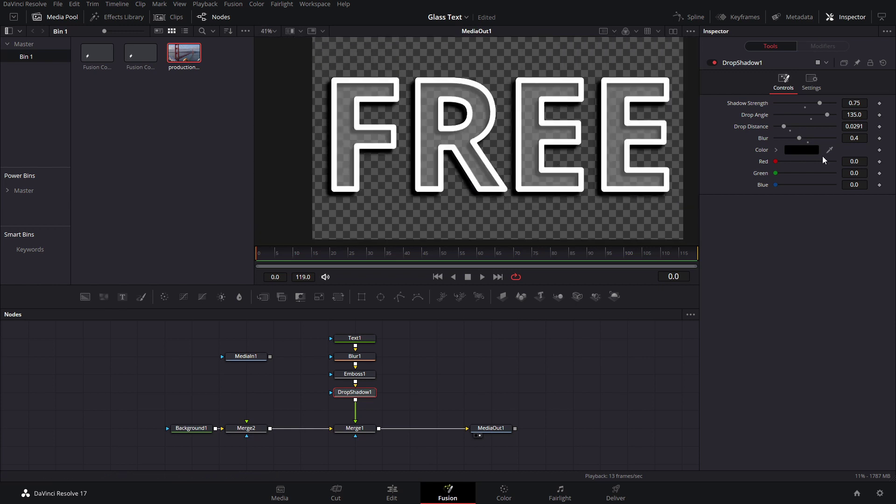
Set the apply mode of the Merge1 node to Multiply
left_click(369, 430)
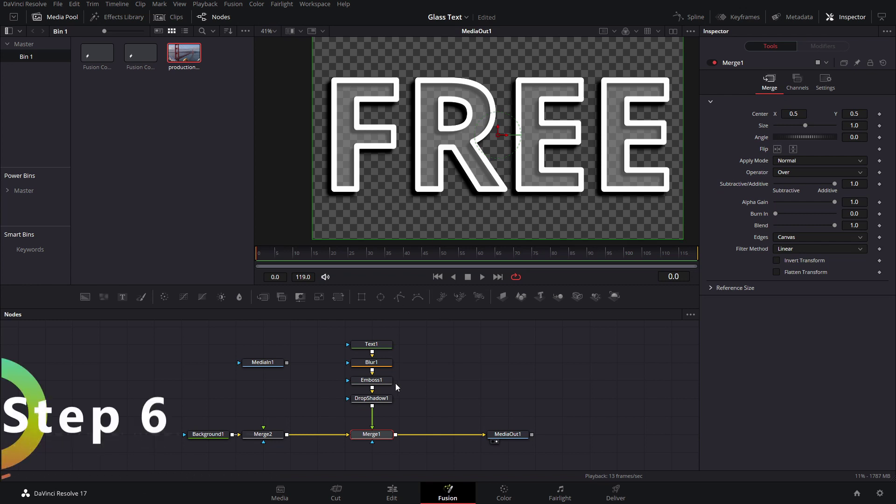
left_click(791, 163)
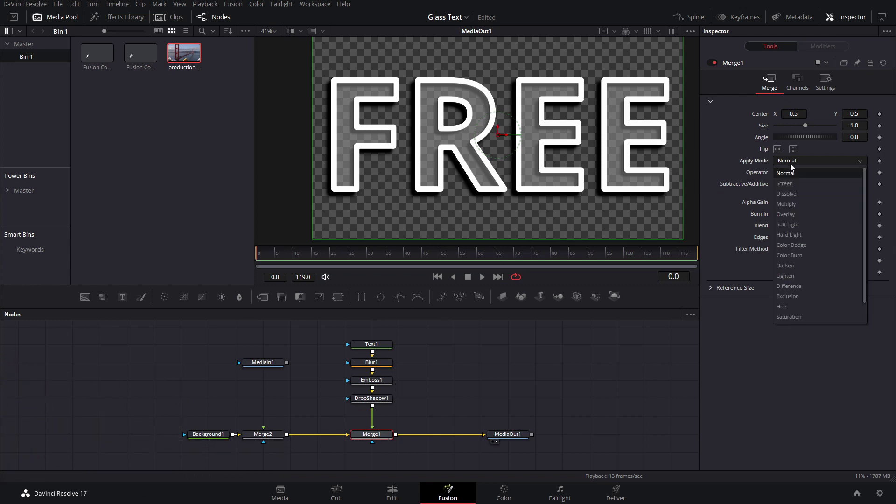
left_click(789, 206)
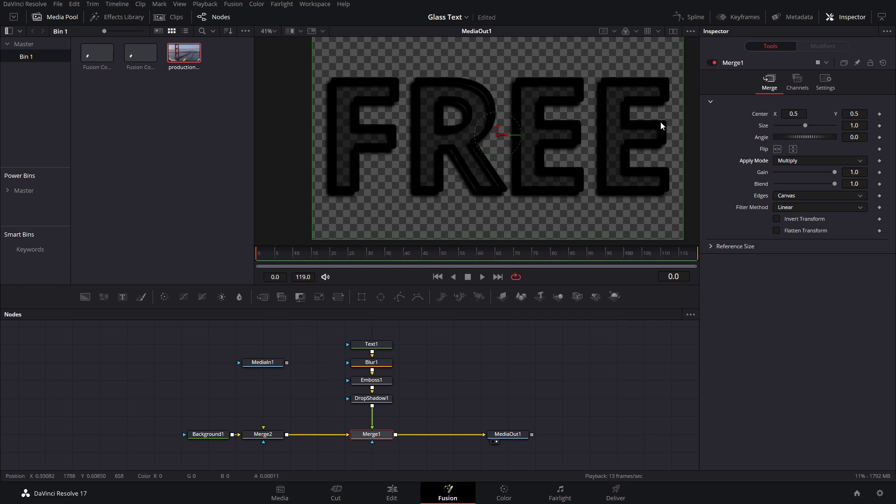
Make Background1 opaque with an alpha of 1.0 and colour it lime green, #c9ff06
left_click(215, 441)
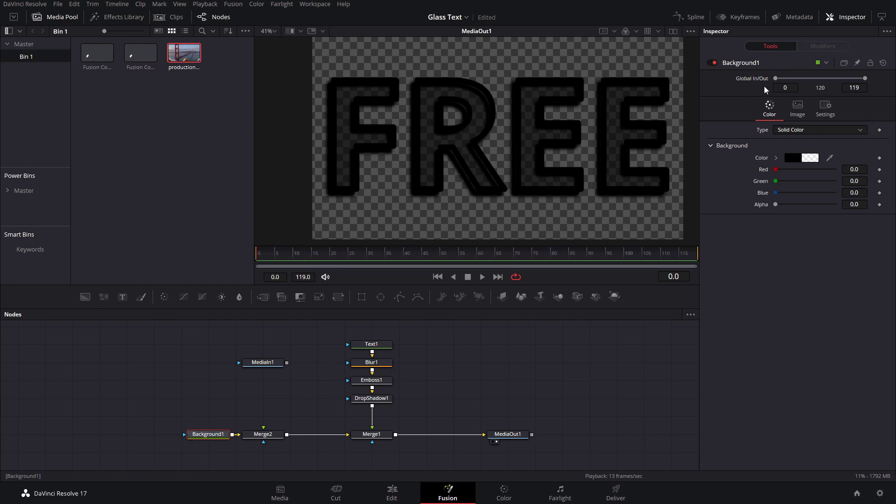
left_click_drag(776, 204, 871, 212)
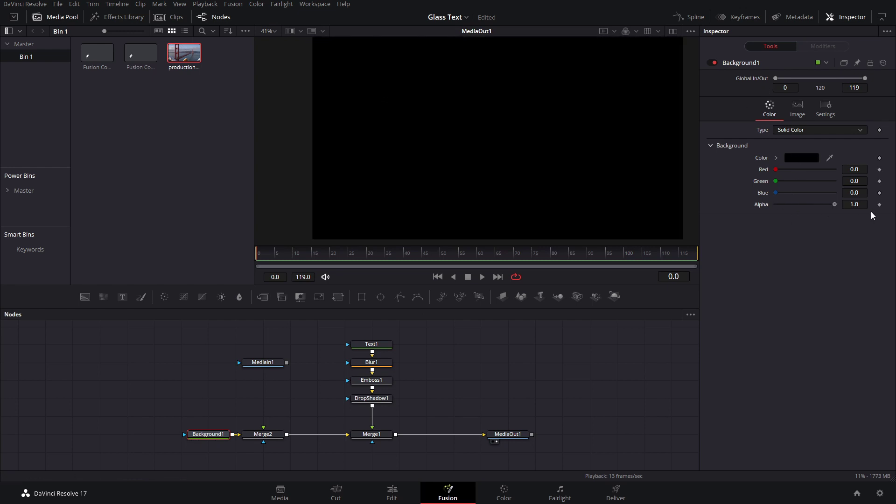
left_click(801, 155)
mouse_move(510, 178)
left_mouse_down()
mouse_move(482, 167)
mouse_move(513, 167)
left_mouse_up()
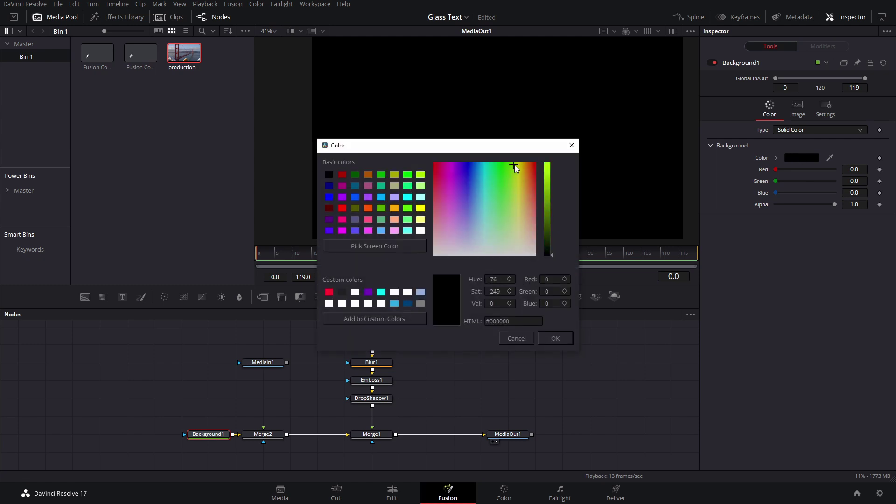
left_click(547, 166)
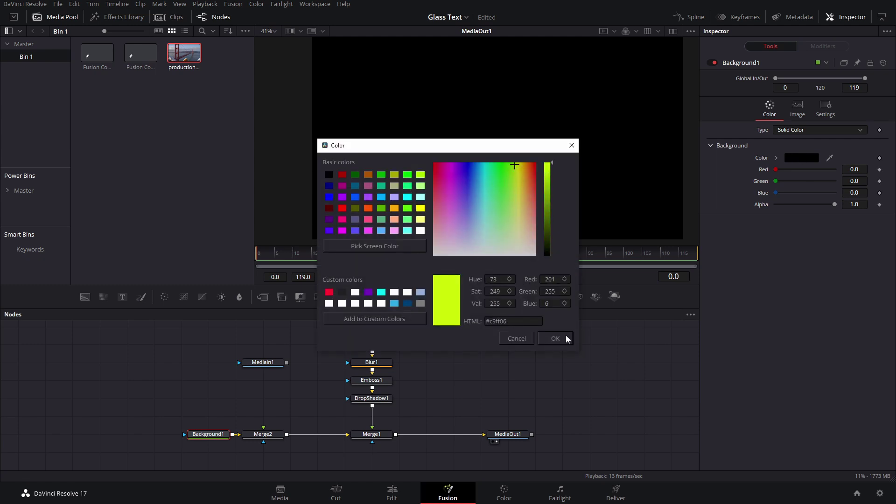
left_click(555, 339)
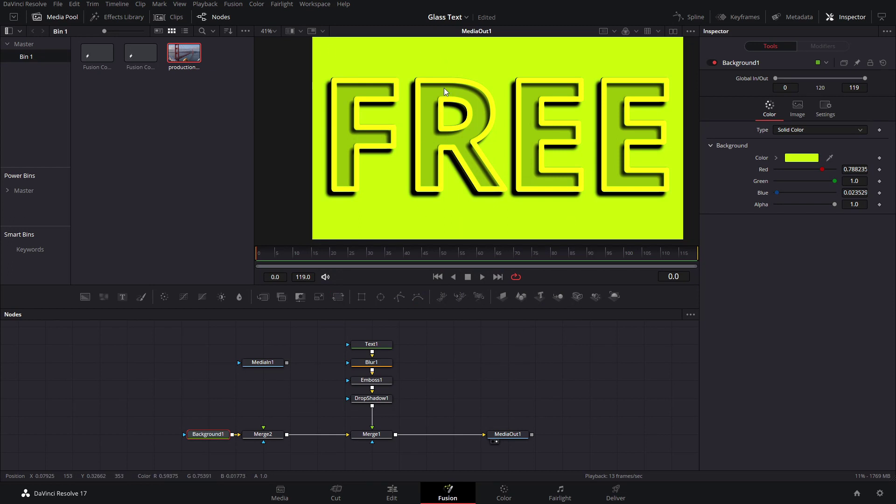
Change the Background1 colour to bright cyan with green at about 0.827 and blue at 1.0
left_click(794, 159)
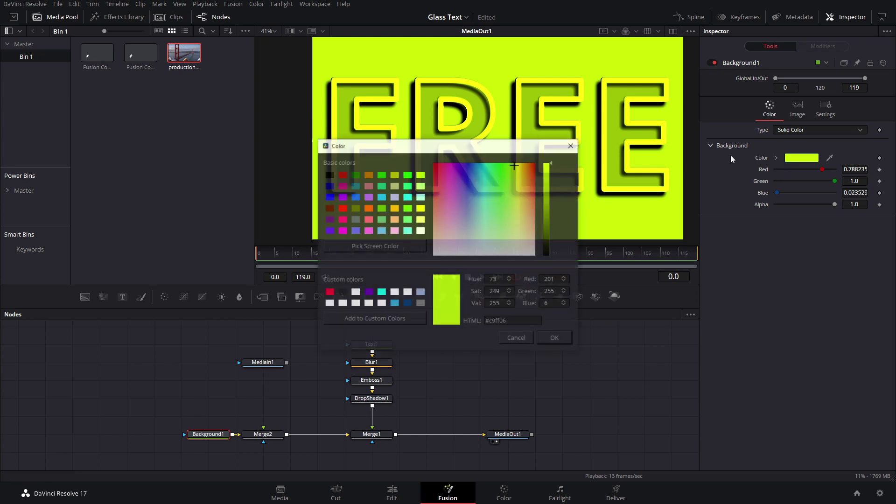
left_click(555, 338)
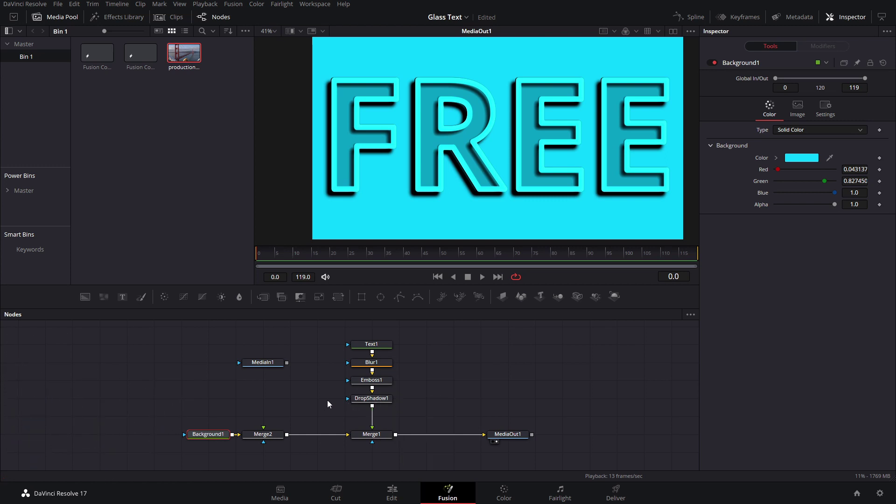
Move Background1 and Merge2 farther from Merge1, place MediaIn1 above Merge2, and connect the clip to Merge2's foreground input
left_click(254, 436, "ctrl")
left_click_drag(254, 435, 200, 434)
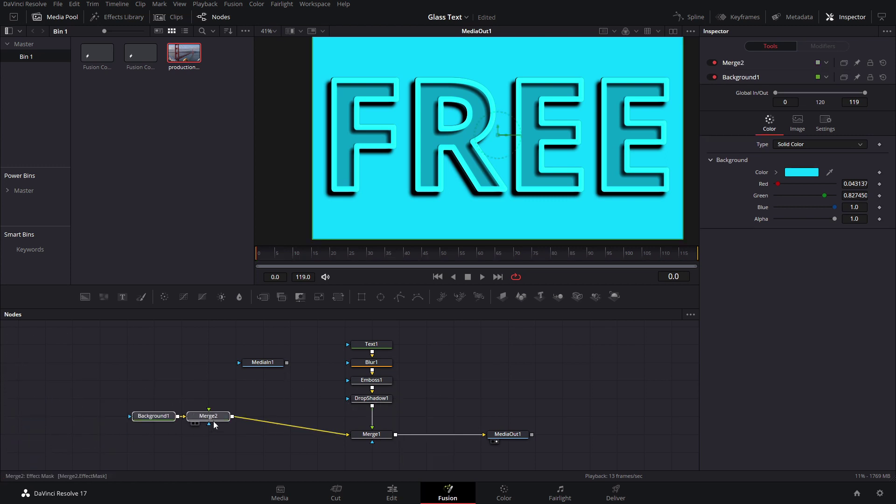
left_click_drag(270, 367, 232, 375)
left_click_drag(216, 416, 209, 427)
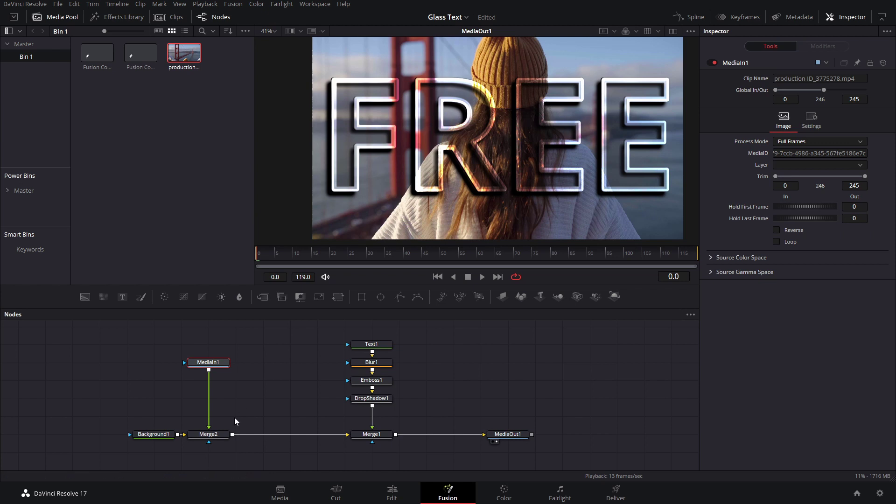
Add a Waviness node after Merge2 and place it midway between Merge2 and Merge1
left_click(223, 431)
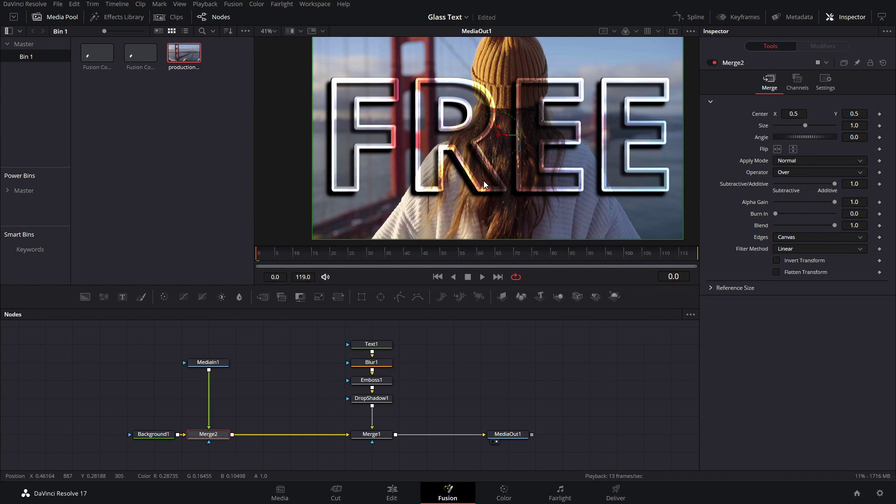
key("shift+space")
type("wav")
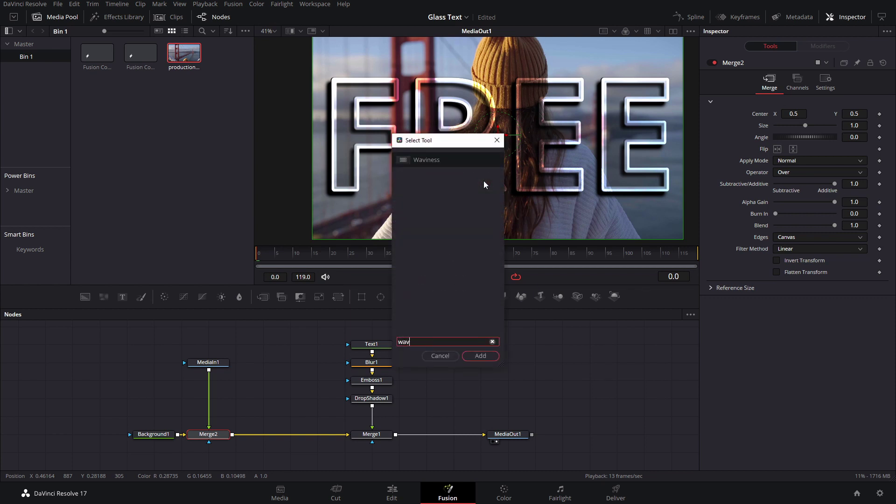
key("Return")
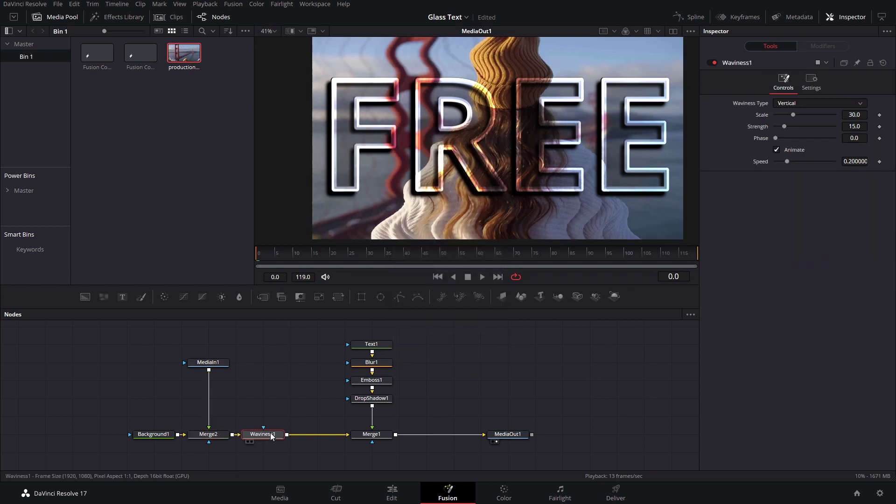
left_click_drag(270, 432, 297, 434)
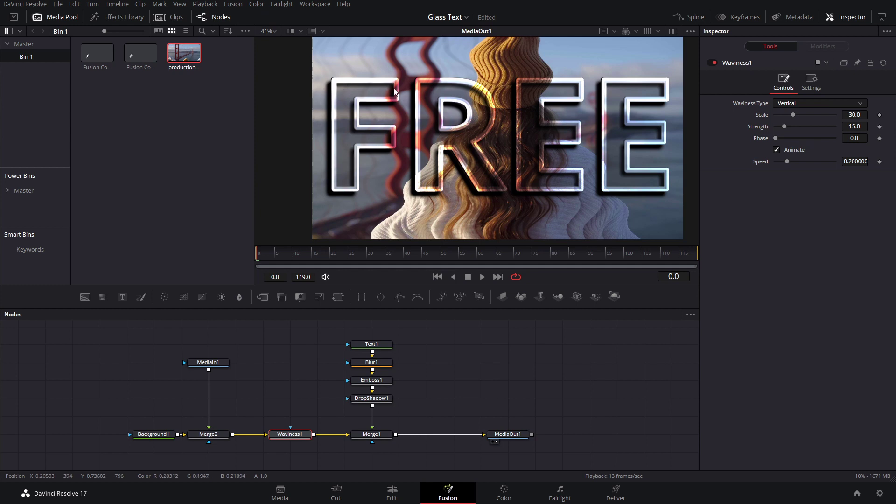
Paste a copy of the Text1 node and place it above Waviness1
left_click(386, 342)
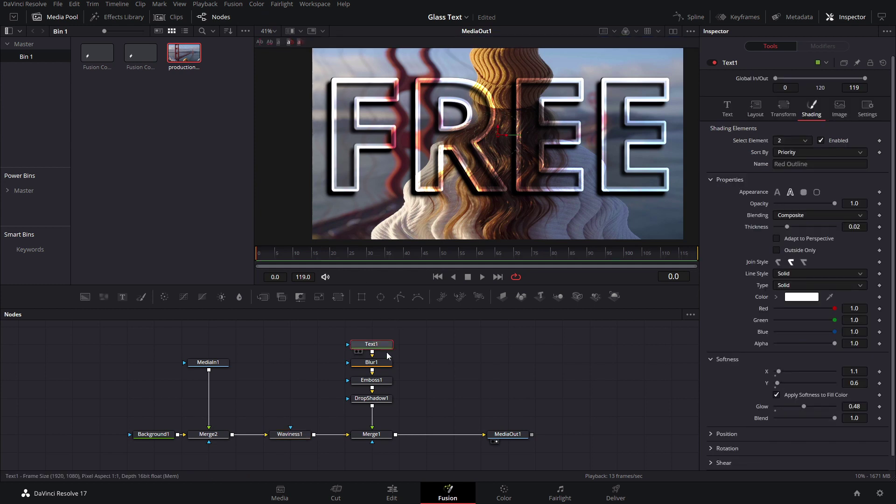
left_click(307, 344)
key("ctrl+v")
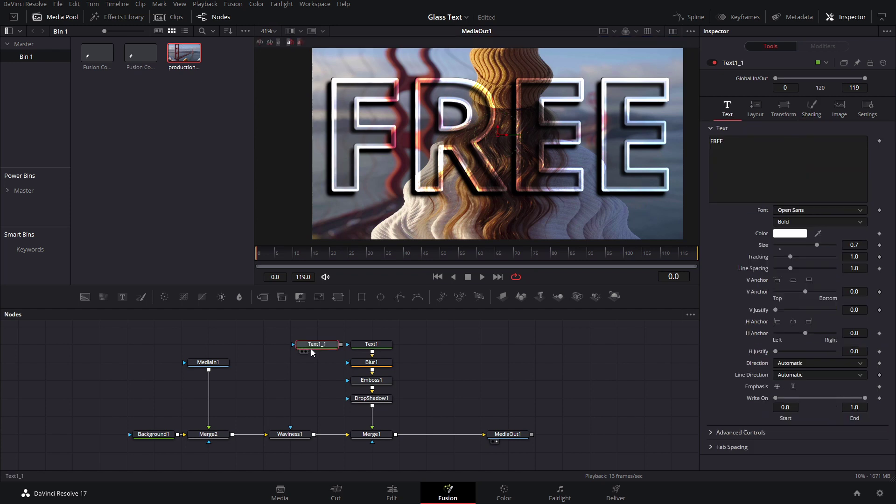
left_click_drag(309, 349, 282, 355)
Rename the copied text node TextWaveMask and connect its output to the effect mask input of Waviness1
key("F2")
type("T")
type("W")
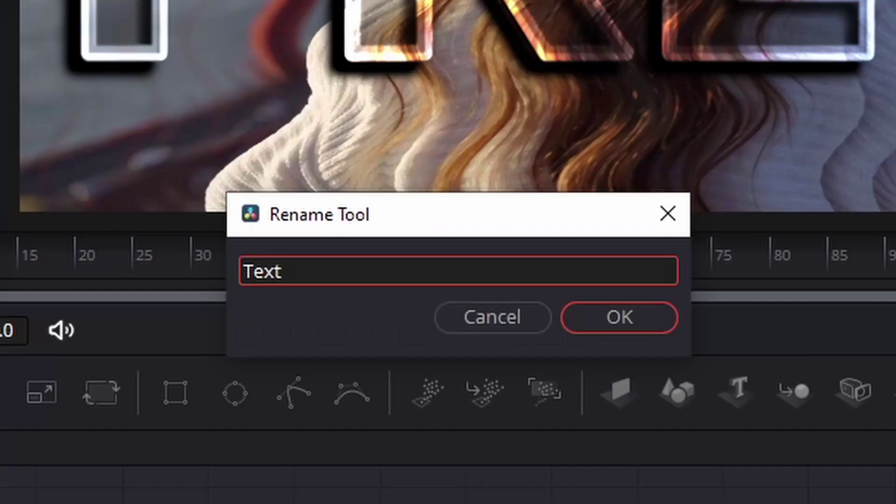
type("aveMask")
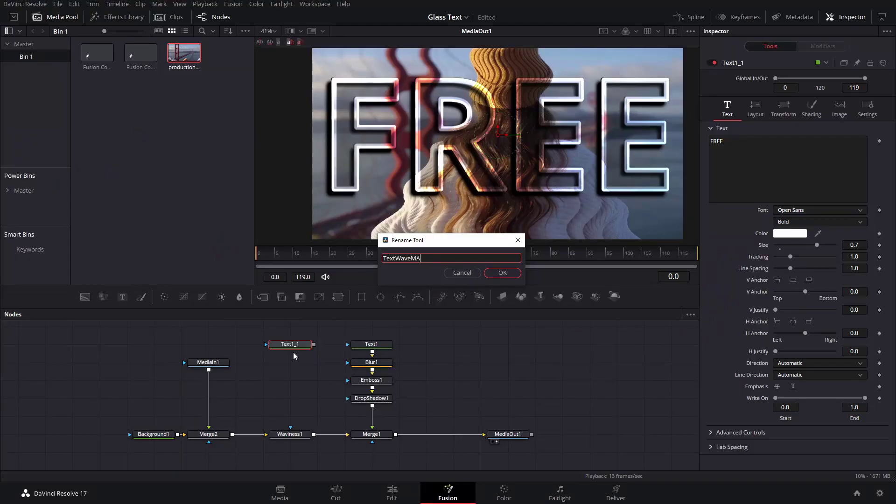
key("Return")
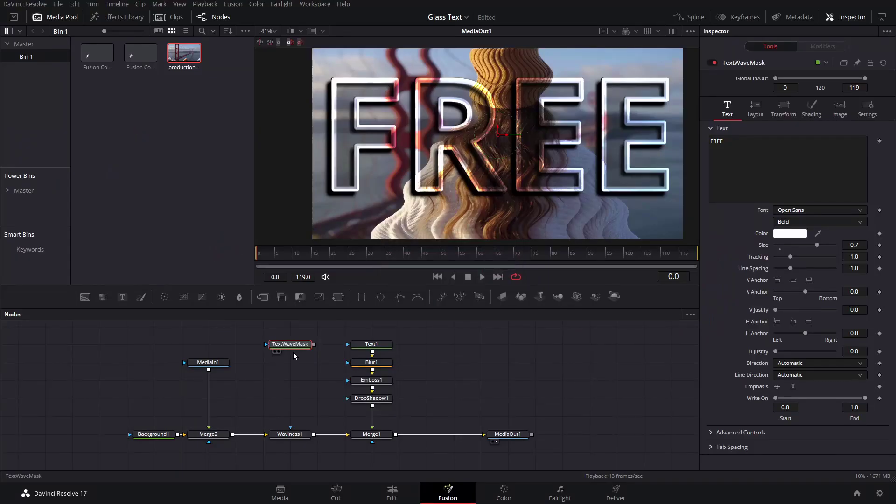
left_click_drag(312, 346, 288, 438)
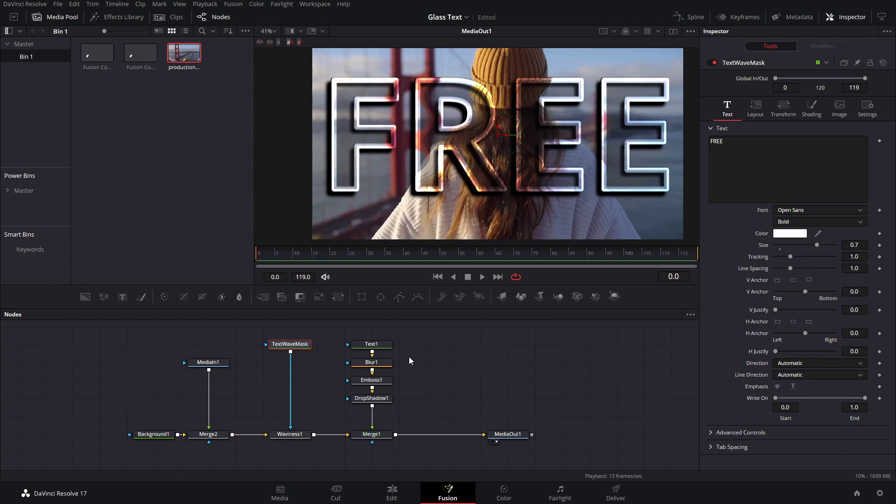
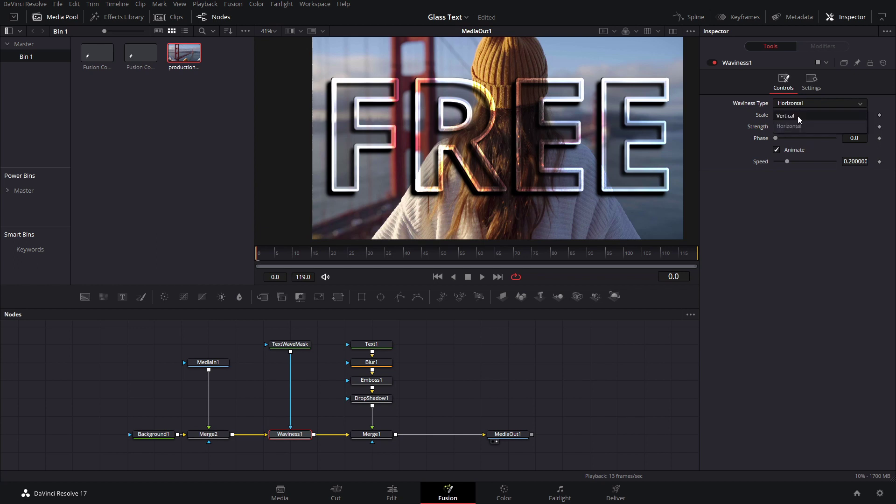
Set Waviness1 to the Vertical type with a scale of 33.1 and a strength of 12.6
left_click(794, 119)
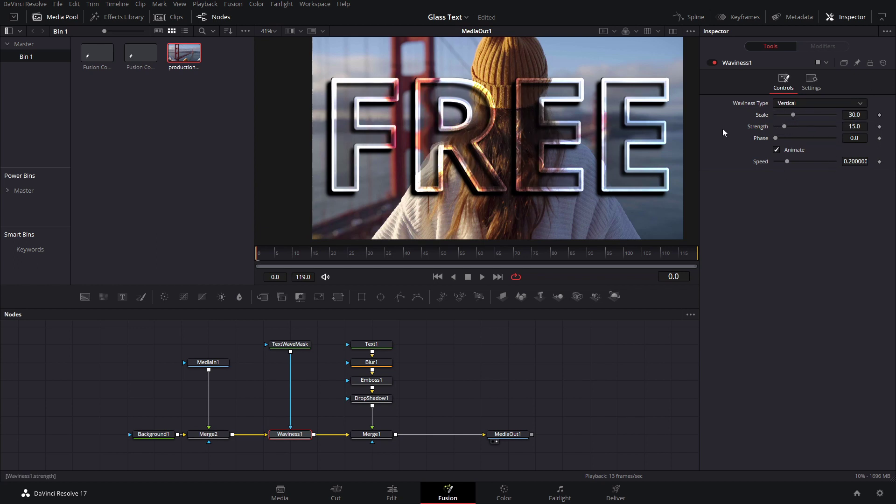
left_click(859, 112)
type("33.1")
key("Tab")
type("12.6")
key("Tab")
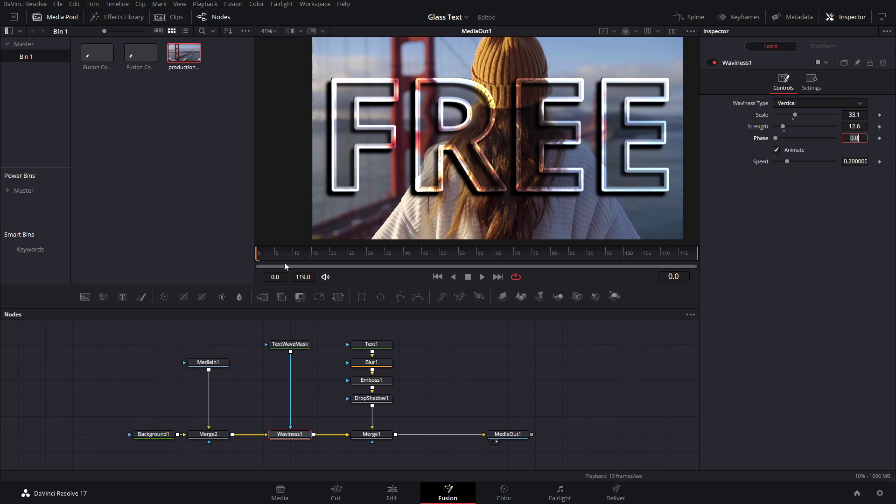
Scrub the composition to frame 14 and onward to examine the animated waviness inside the text
left_click_drag(290, 257, 307, 257)
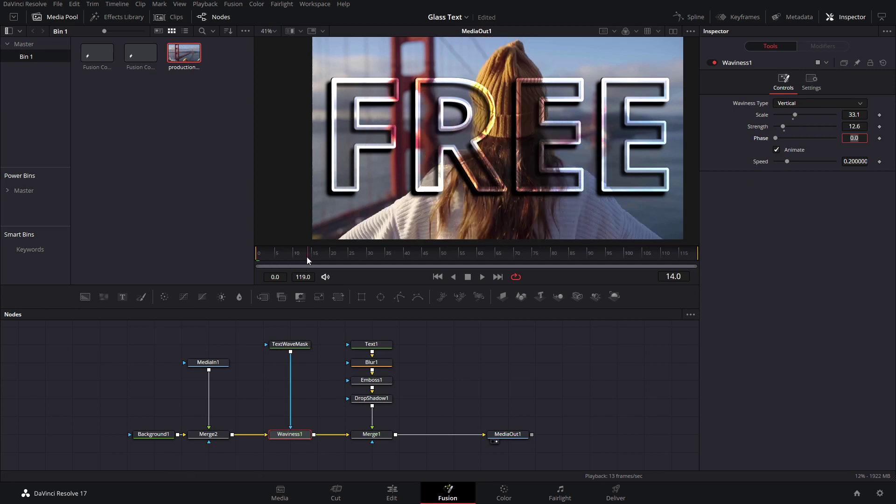
left_click(511, 376)
key("shift+Right")
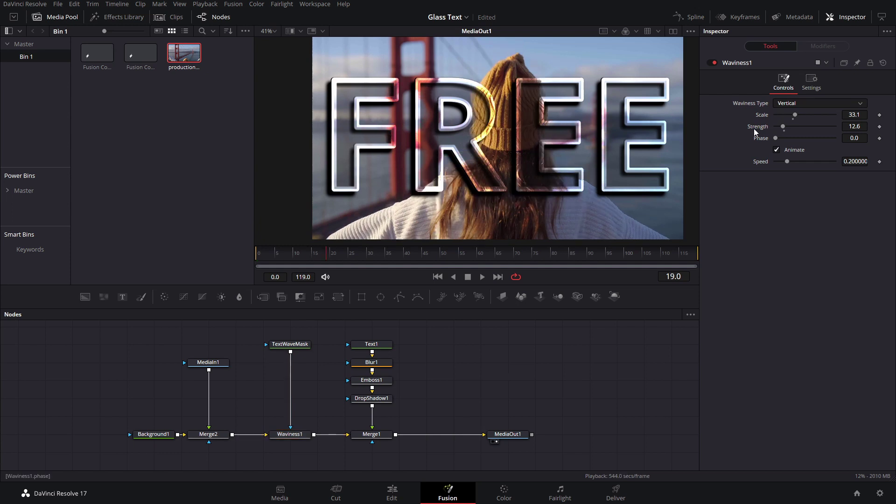
Turn off the Waviness1 animation and set its scale to 33.9 and strength to 0
left_click(776, 149)
left_click(854, 126)
type("0")
key("Return")
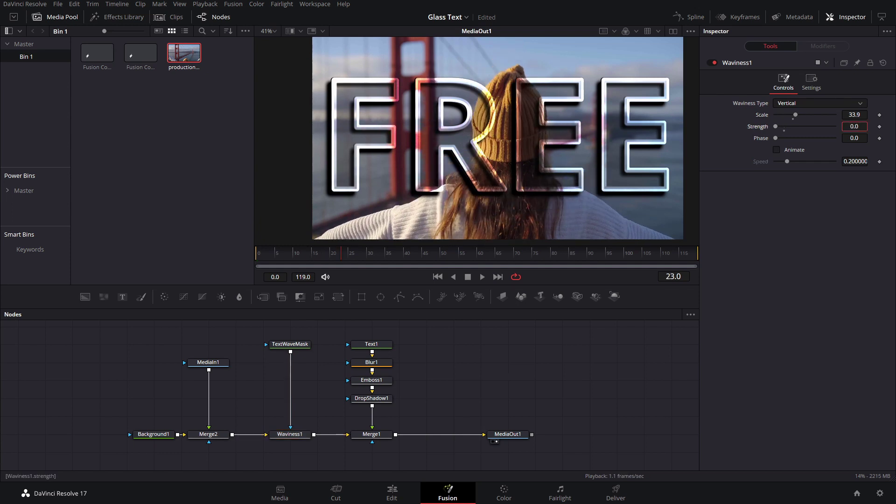
Try Waviness1 strengths of 9.3, 6.1, 27.5 and 8.3
type("9")
key("Return")
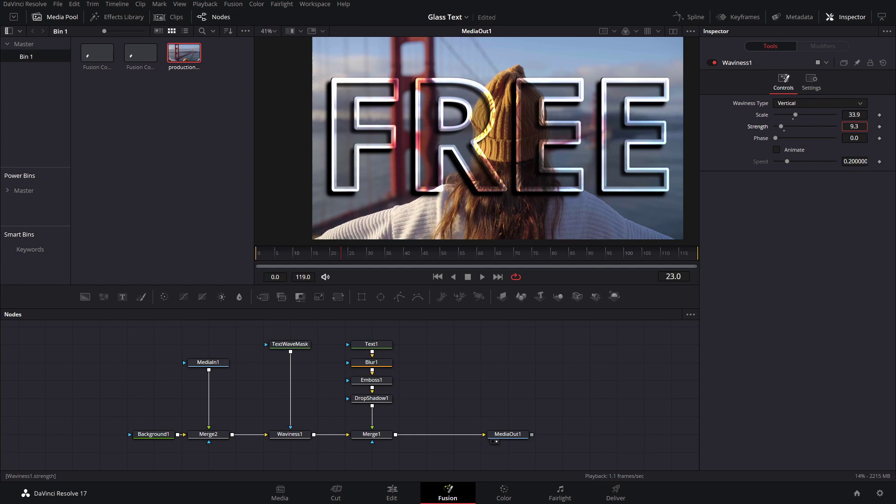
mouse_move(854, 126)
left_mouse_down()
mouse_move(825, 126)
mouse_move(841, 126)
left_mouse_up()
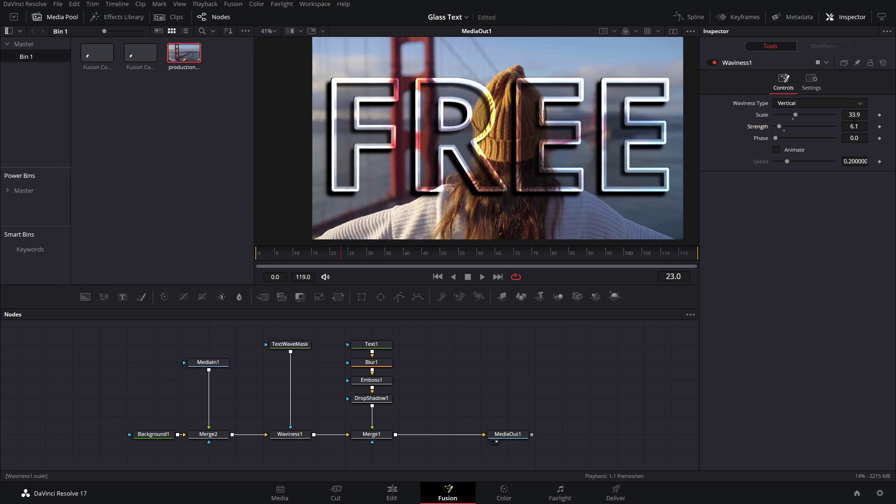
left_click(852, 126)
type("27.5")
key("Return")
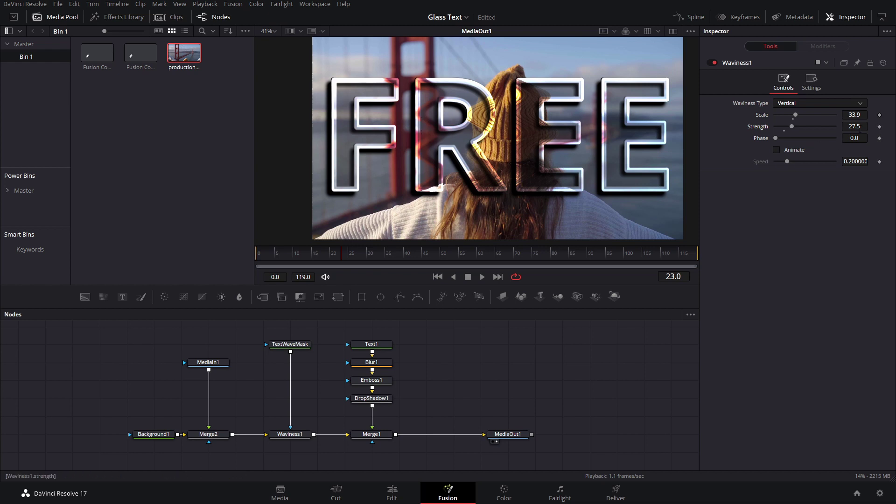
left_click(855, 126)
type("9")
key("Return")
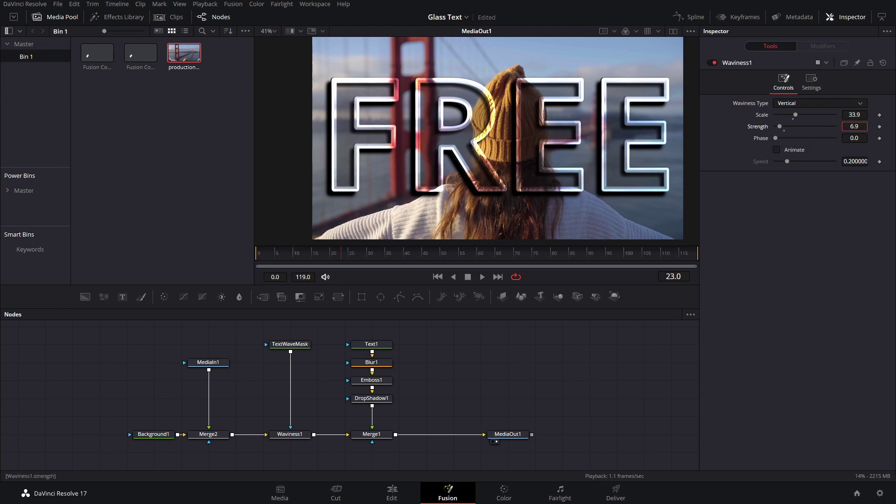
Try the Horizontal waviness type with a strength of 100, and undo both changes
left_click(821, 103)
left_click(807, 124)
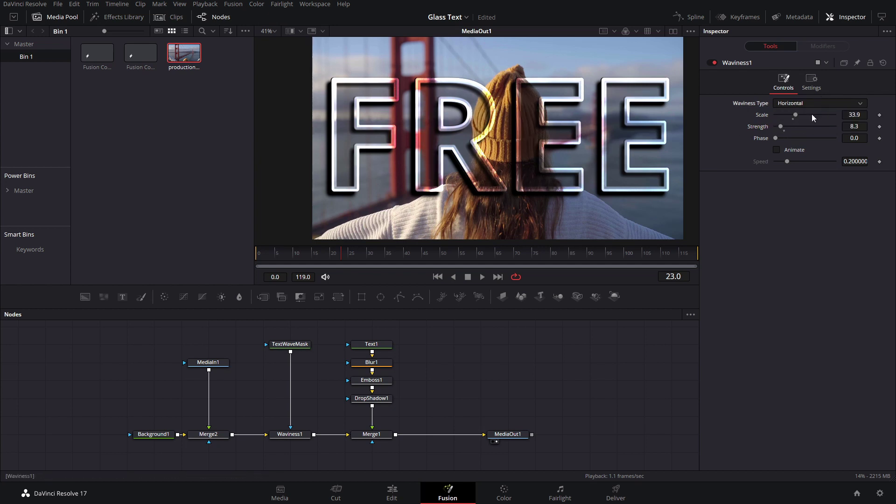
left_click_drag(780, 126, 835, 126)
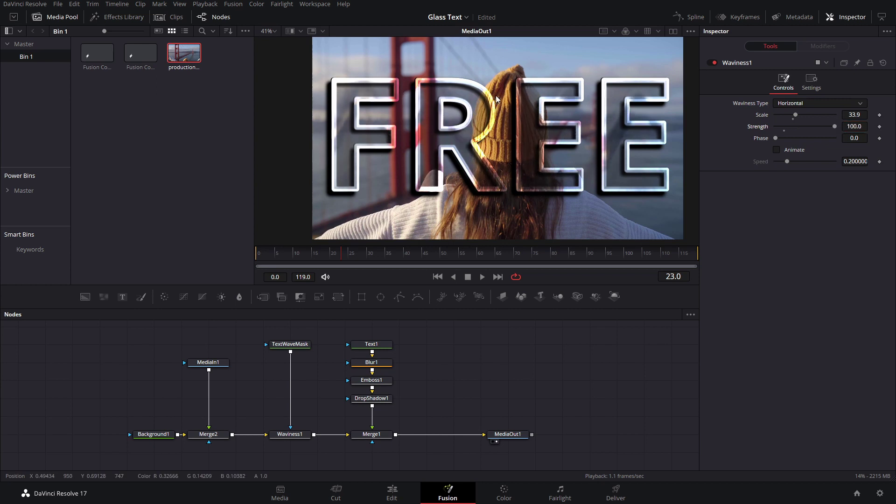
key("ctrl+z")
key("ctrl+z")
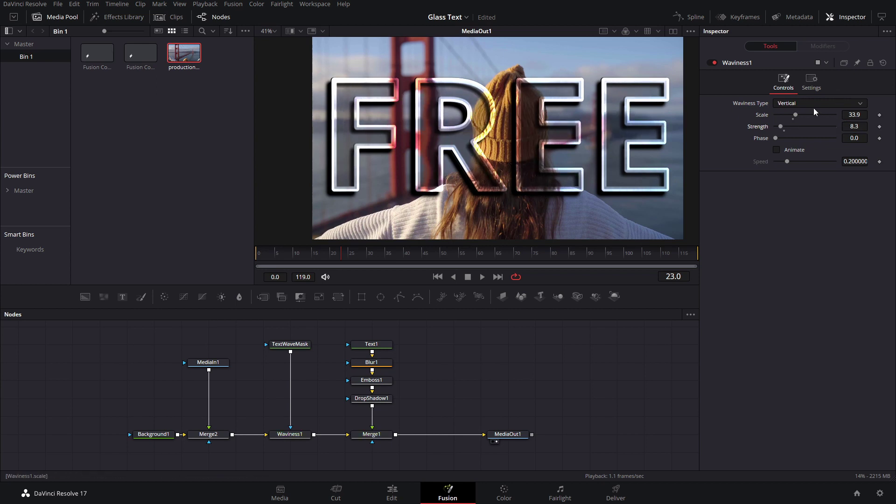
Set the Waviness1 strength to 3.9 and play the composition from the first frame
left_click(855, 126)
type("3")
key("Return")
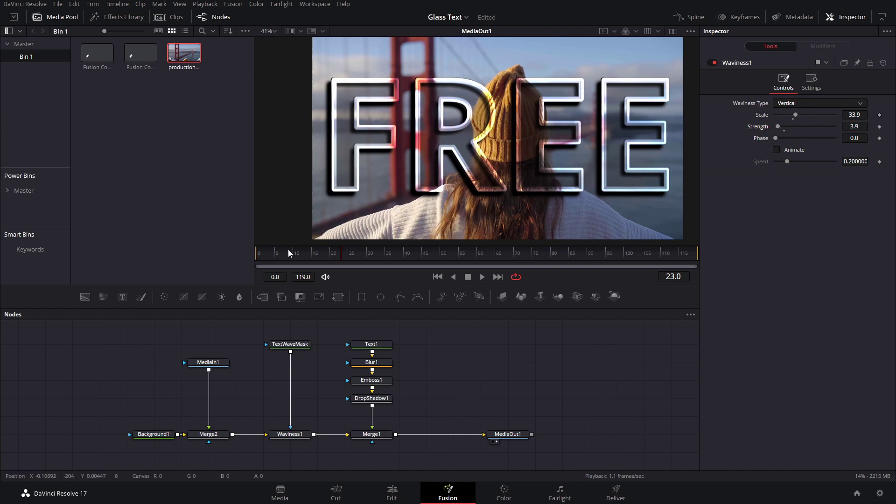
key("Home")
key("space")
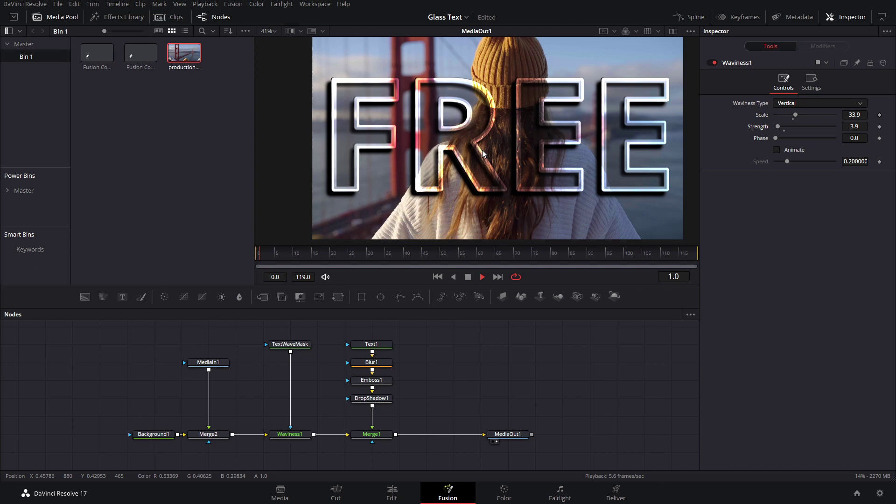